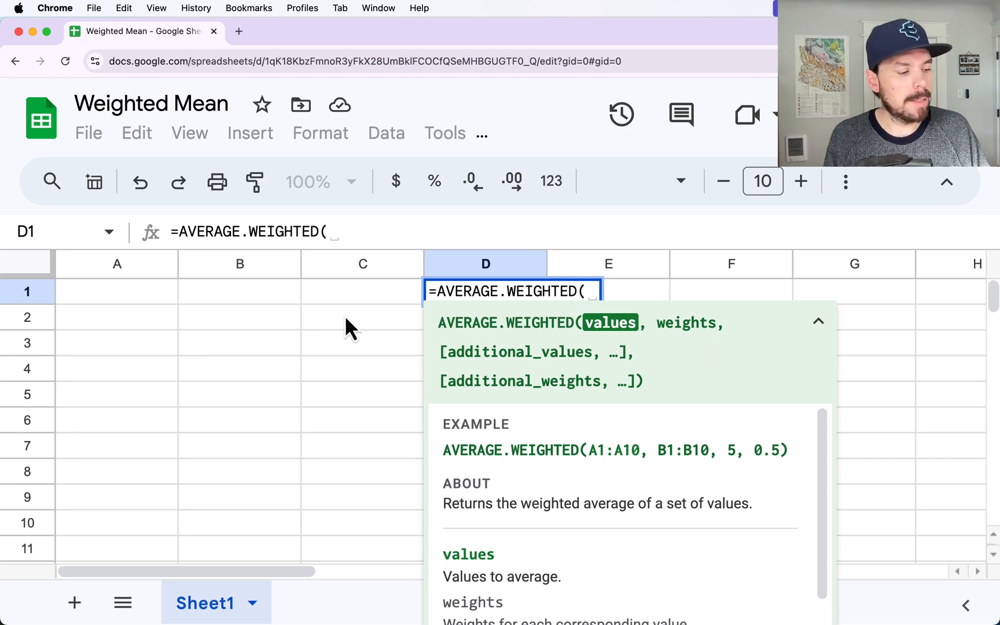
- Discard the unfinished AVERAGE.WEIGHTED formula in cell D1
{"action": "left_click", "coordinate": [336, 370]}
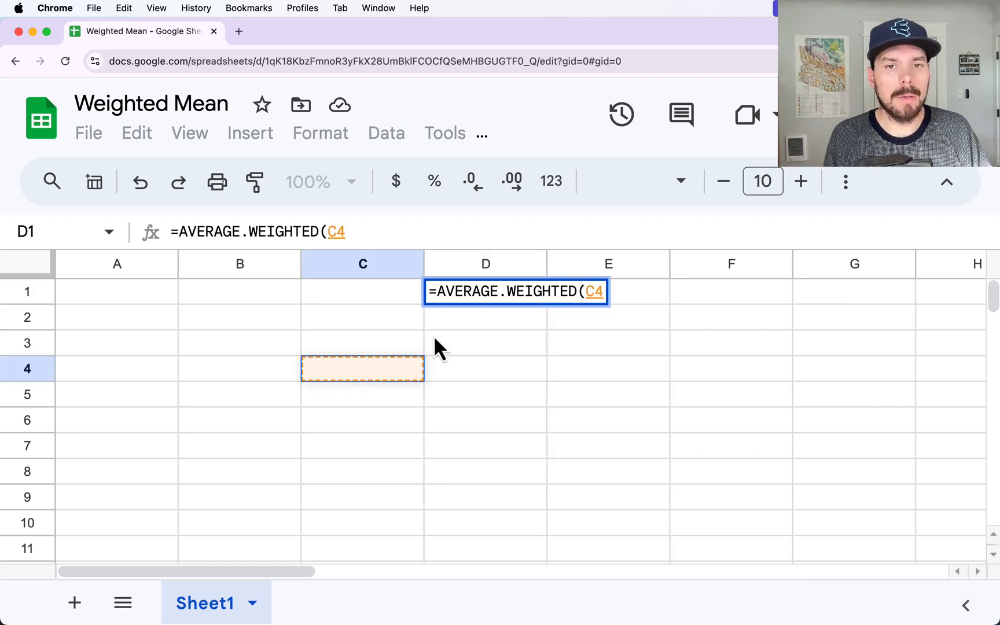
{"action": "key", "text": "Escape"}
{"action": "left_click", "coordinate": [144, 289]}
{"action": "left_click", "coordinate": [130, 264]}
{"action": "left_click", "coordinate": [222, 268]}
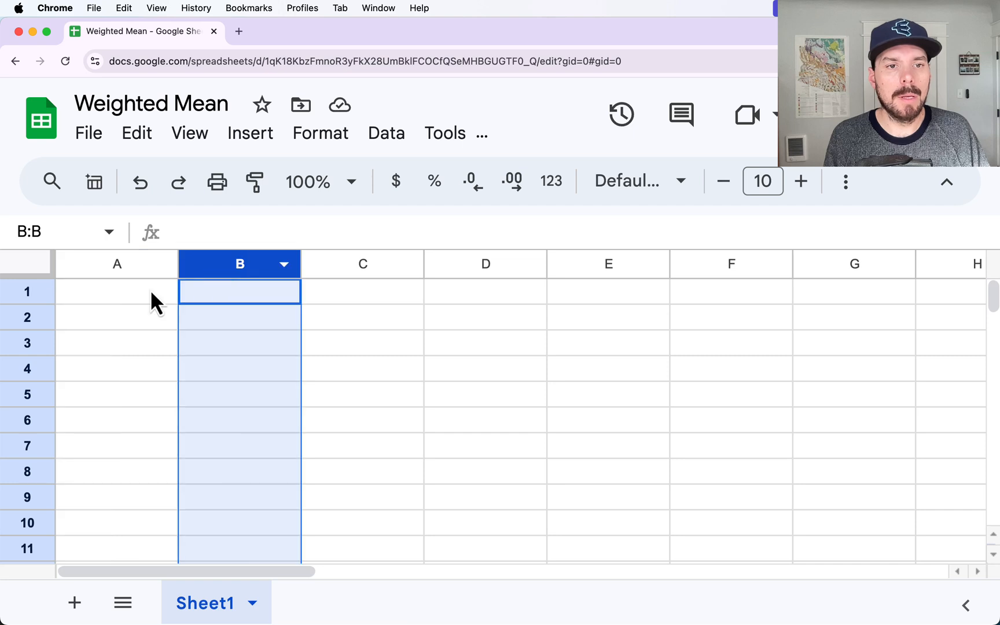
- Enter the column headers "Outcomes (x)" in A1 and "Weights (w)" in B1
{"action": "left_click", "coordinate": [125, 292]}
{"action": "type", "text": "Outu"}
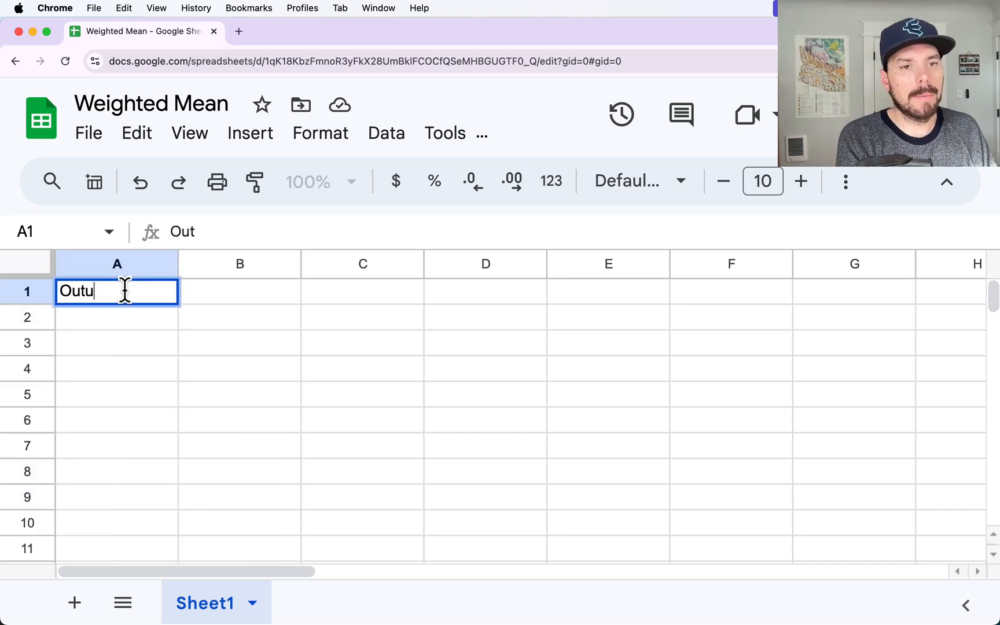
{"action": "key", "text": "BackSpace"}
{"action": "type", "text": "comes (x)"}
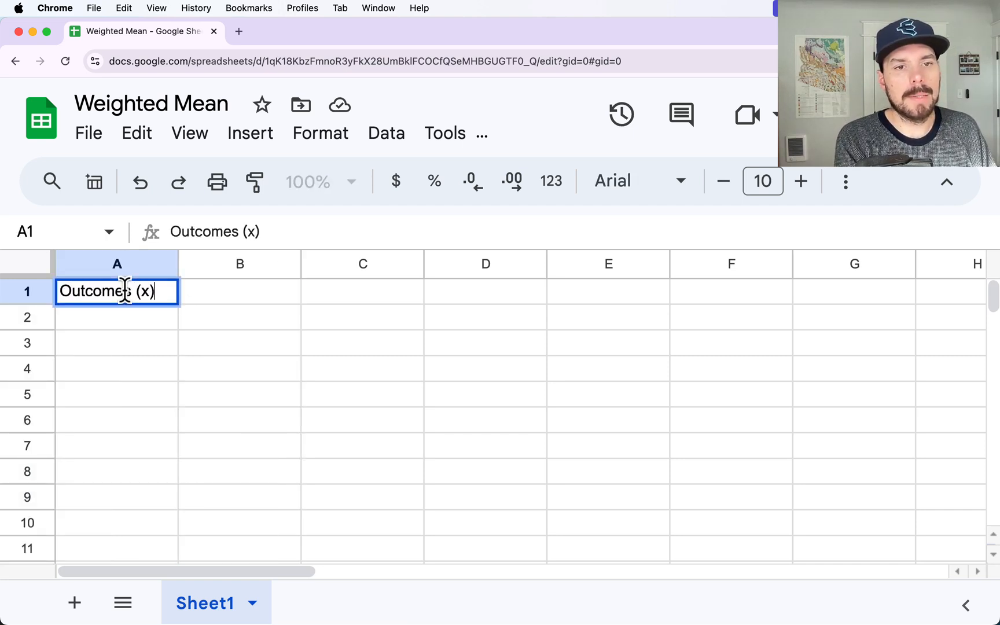
{"action": "key", "text": "Tab"}
{"action": "type", "text": "Weights"}
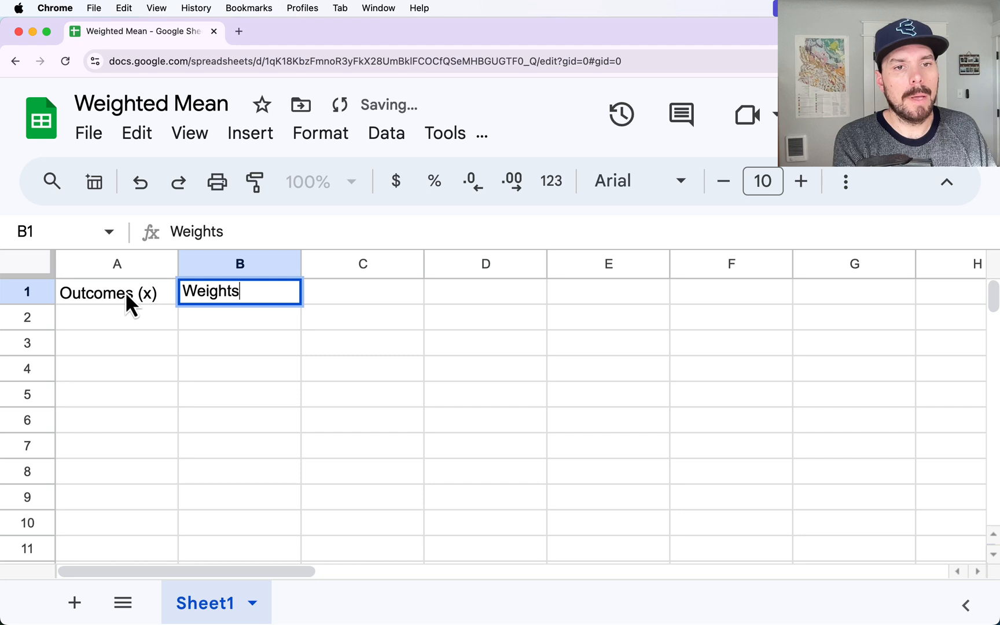
{"action": "type", "text": " (w)"}
{"action": "key", "text": "Return"}
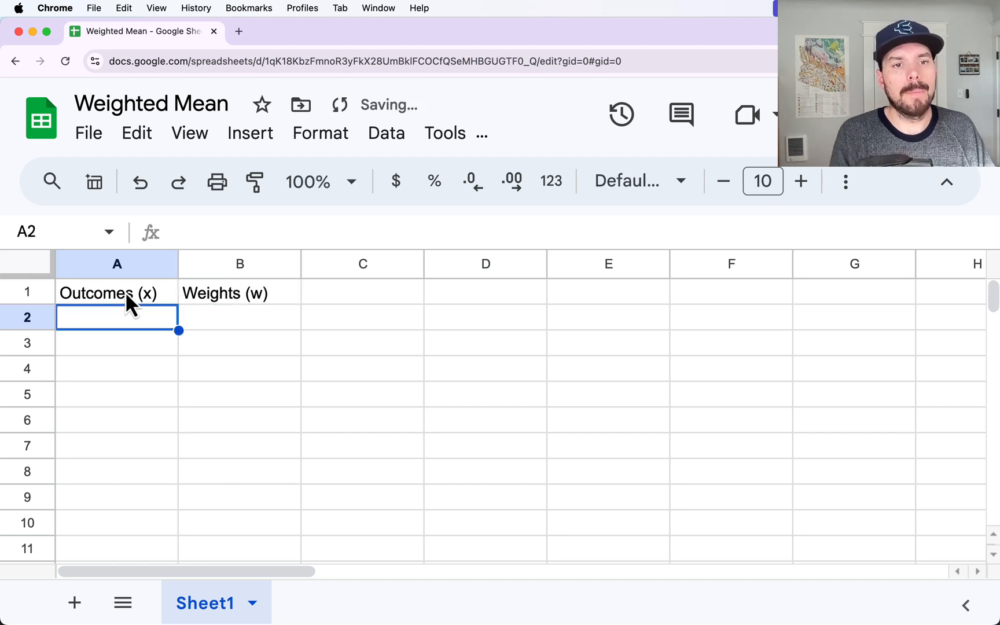
- Head a separate list of examples with "Outcomes" in F1 and "Weights" in G1
{"action": "left_click", "coordinate": [727, 297]}
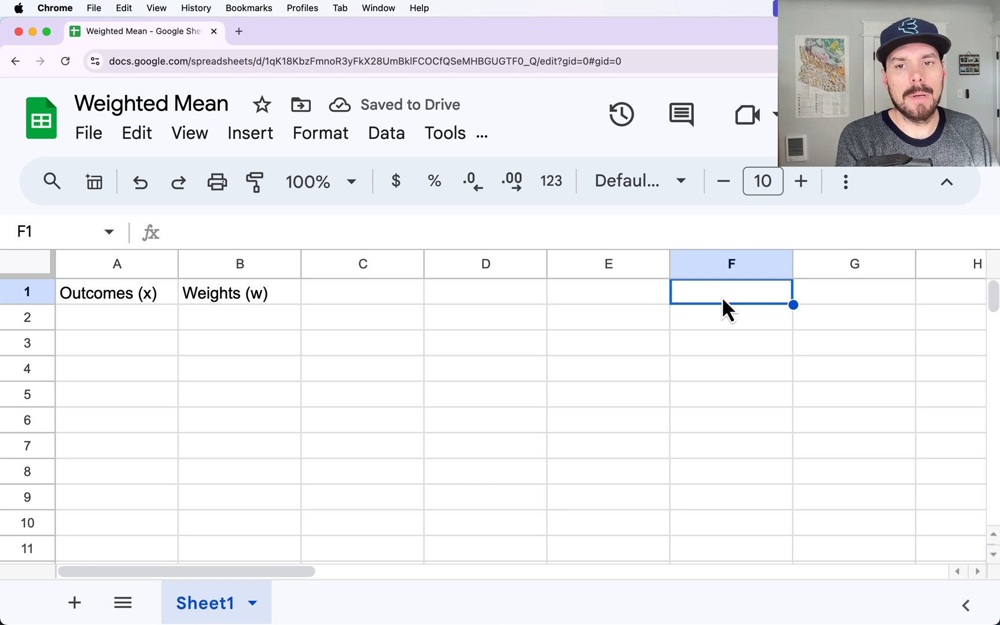
{"action": "type", "text": "Outcomes"}
{"action": "key", "text": "Tab"}
{"action": "type", "text": "Weiogh"}
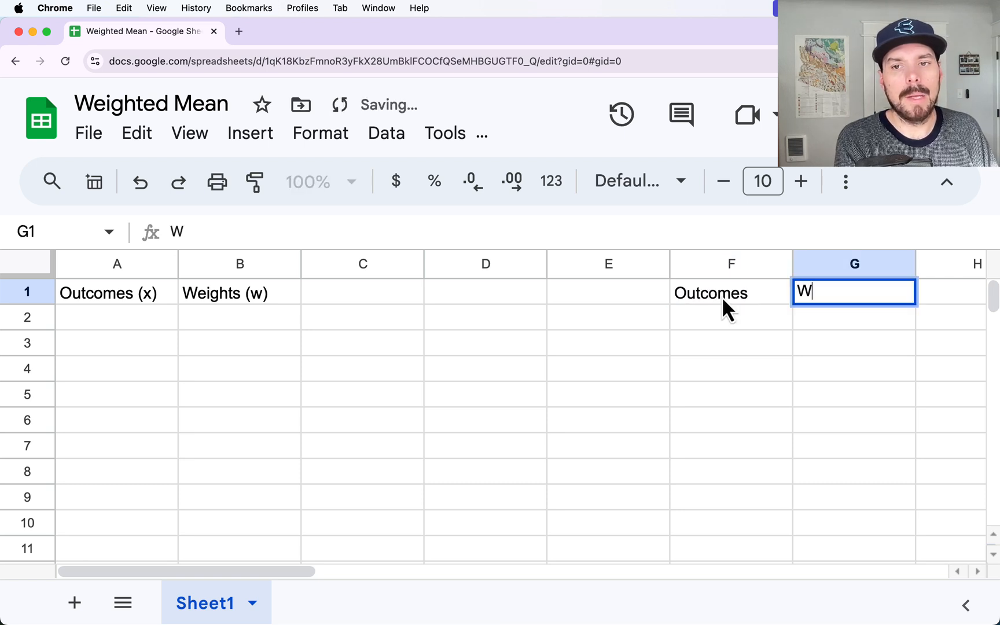
{"action": "key", "text": "BackSpace"}
{"action": "key", "text": "BackSpace"}
{"action": "key", "text": "BackSpace"}
{"action": "type", "text": "ghts"}
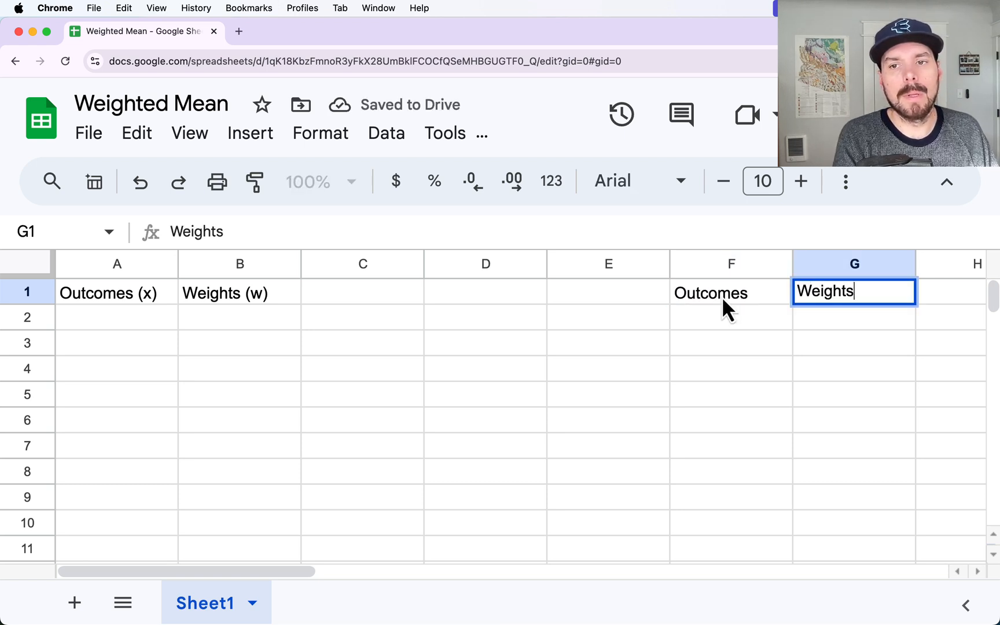
{"action": "key", "text": "Return"}
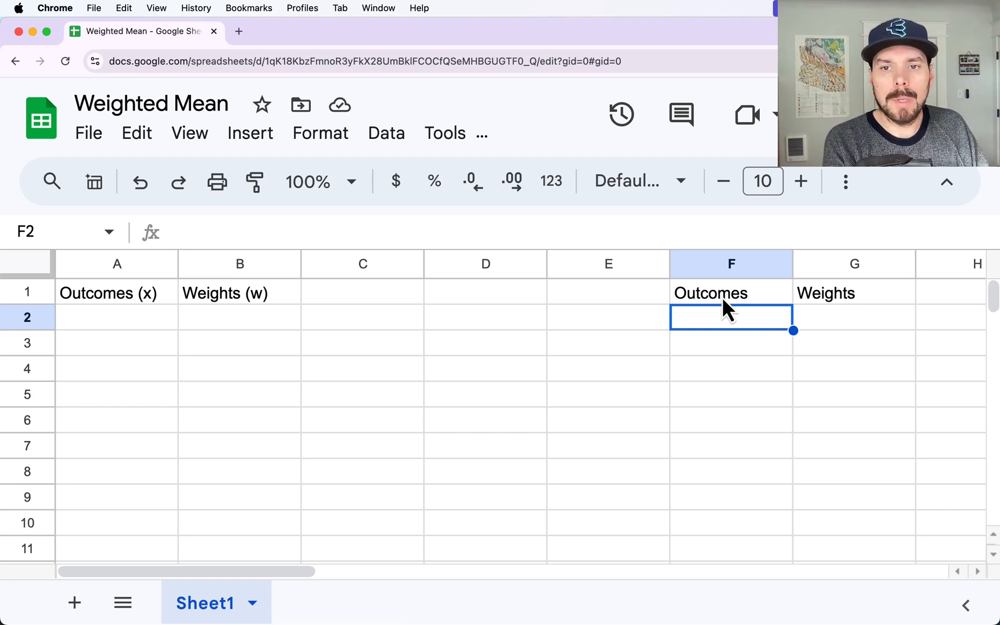
- Add the first example pair, "Measurements" in F2 and "Frequencies" in G2
{"action": "type", "text": "Measurements"}
{"action": "key", "text": "Tab"}
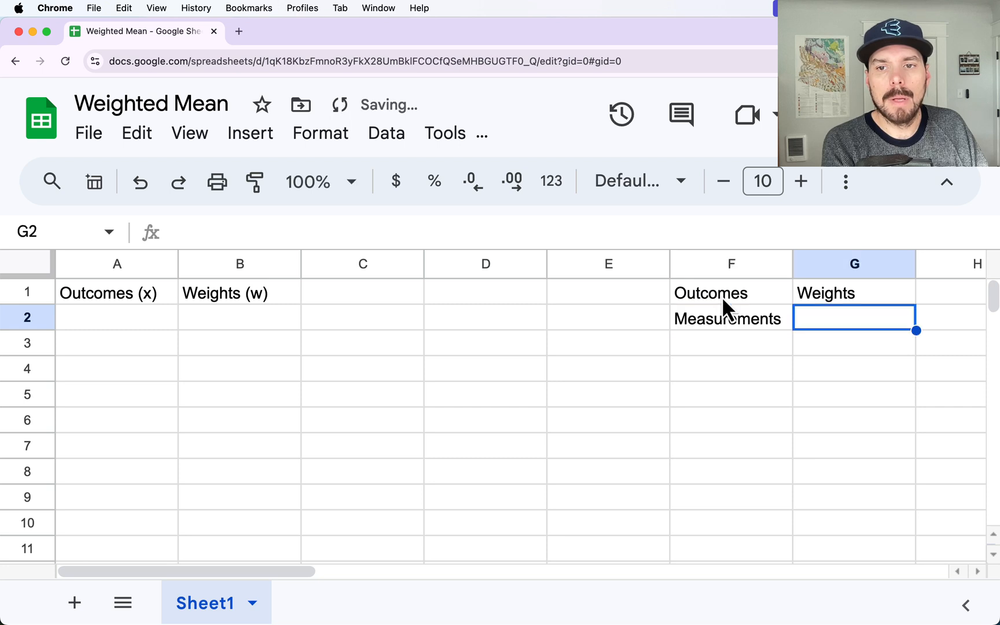
{"action": "type", "text": "Frequencies"}
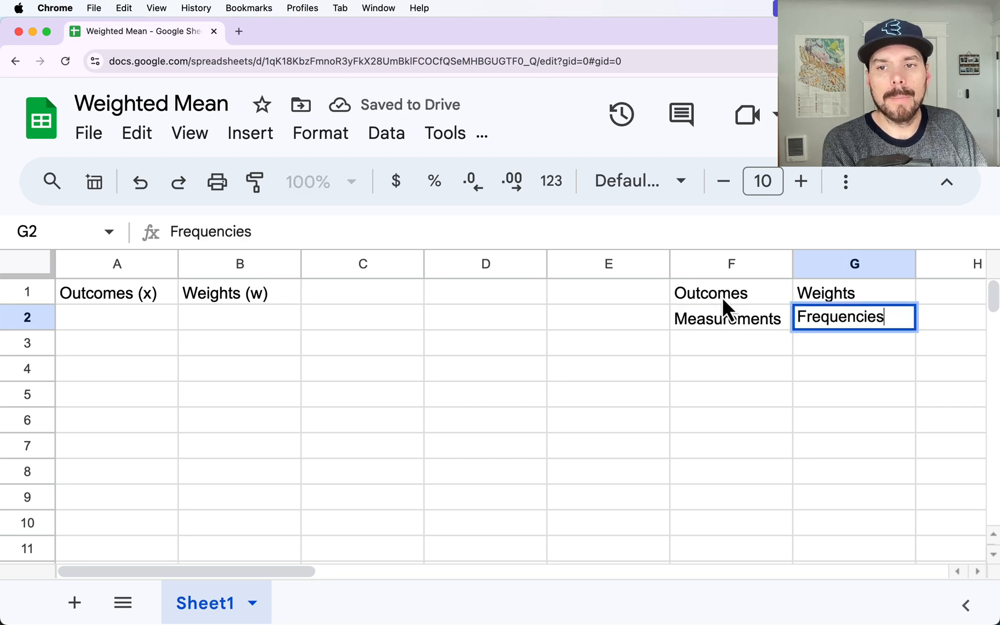
{"action": "key", "text": "Return"}
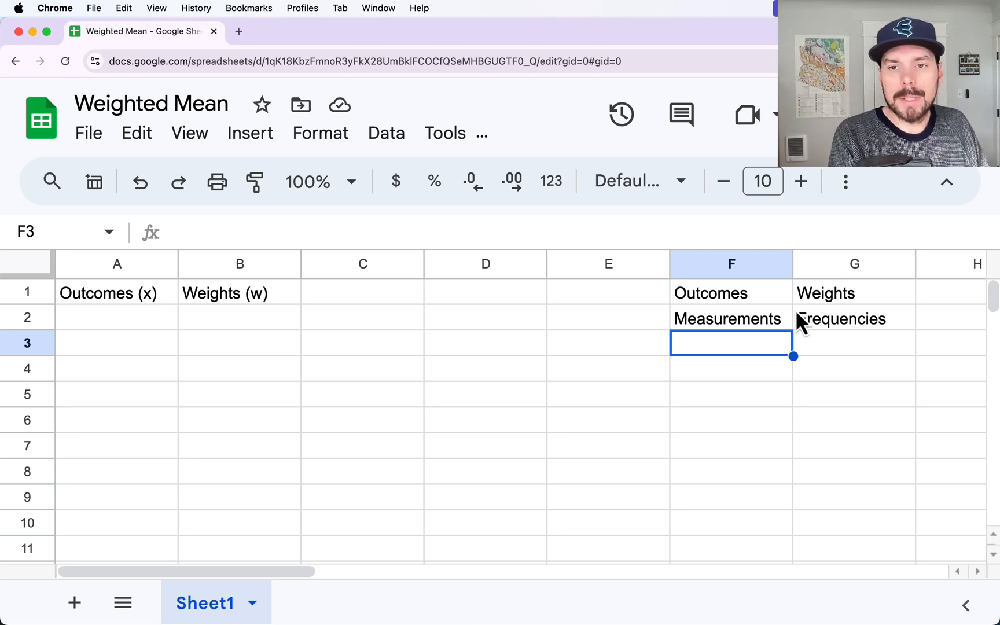
- Add the second example pair, "Grades" in F3 and "Weights" in G3
{"action": "type", "text": "Grades"}
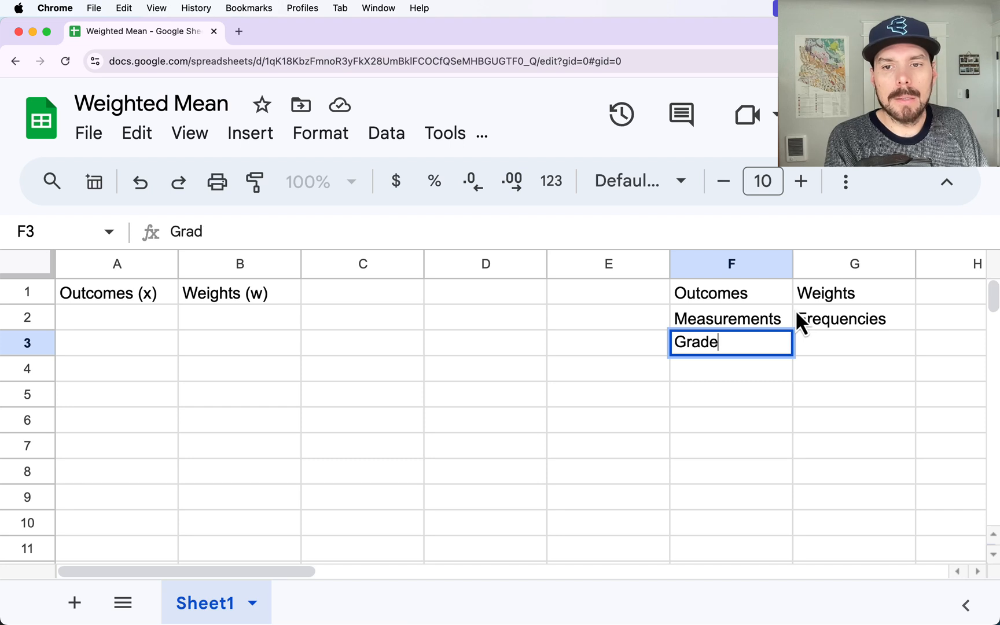
{"action": "key", "text": "Tab"}
{"action": "type", "text": "Weights"}
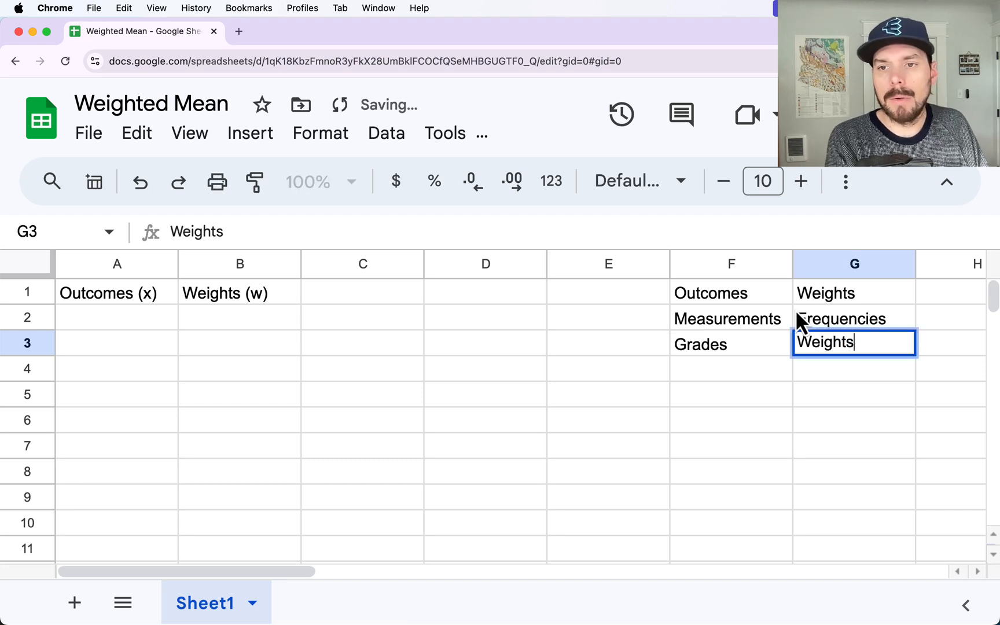
{"action": "key", "text": "Return"}
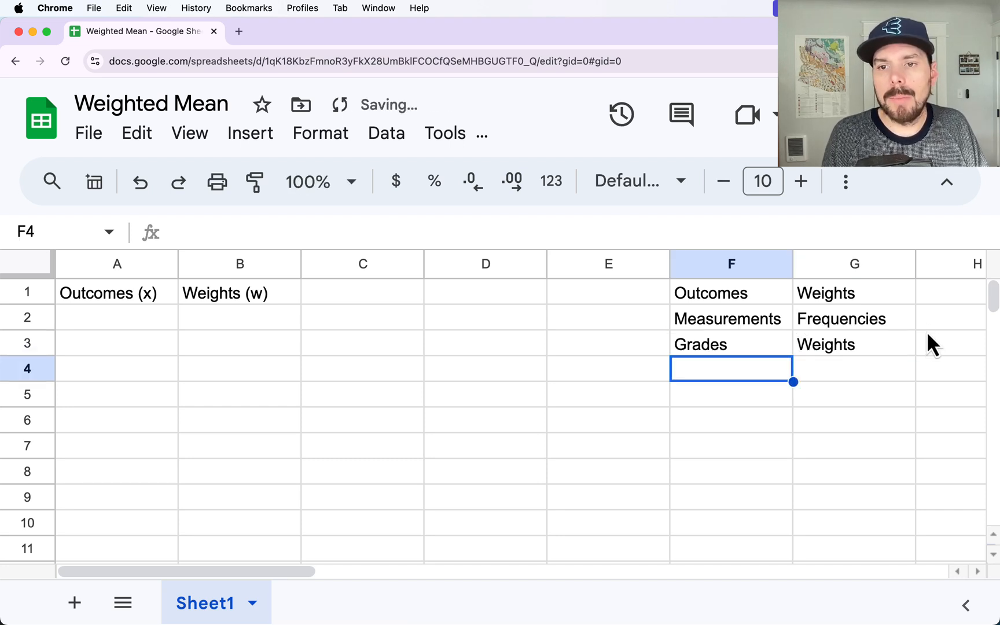
- Replace the text in G3 with "Percentage Weights" and fit column G's width to its contents
{"action": "left_click", "coordinate": [891, 345]}
{"action": "double_click", "coordinate": [843, 344]}
{"action": "double_click", "coordinate": [843, 342]}
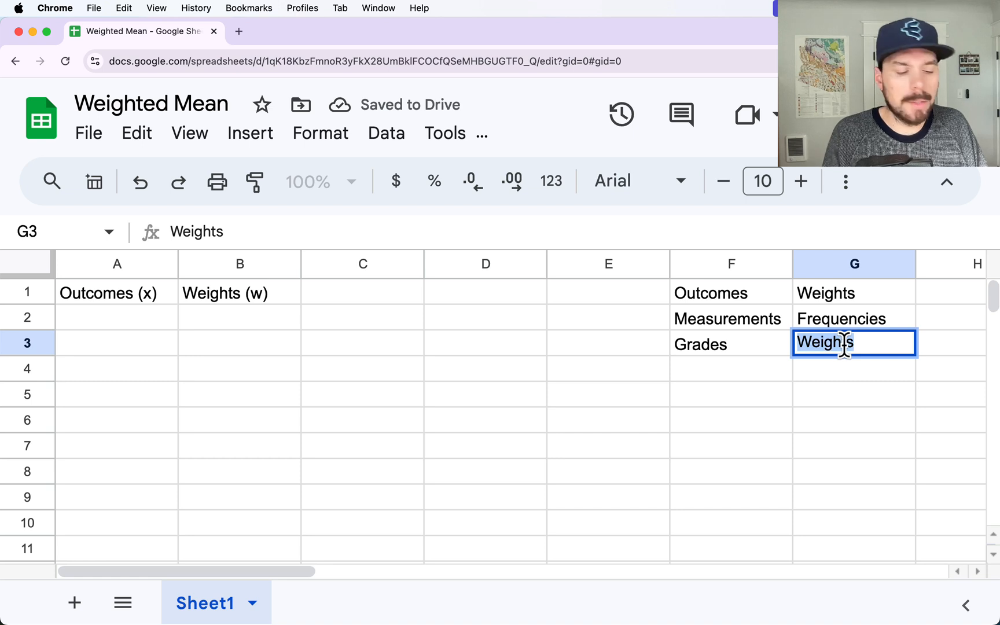
{"action": "type", "text": "Perceng"}
{"action": "type", "text": "ag"}
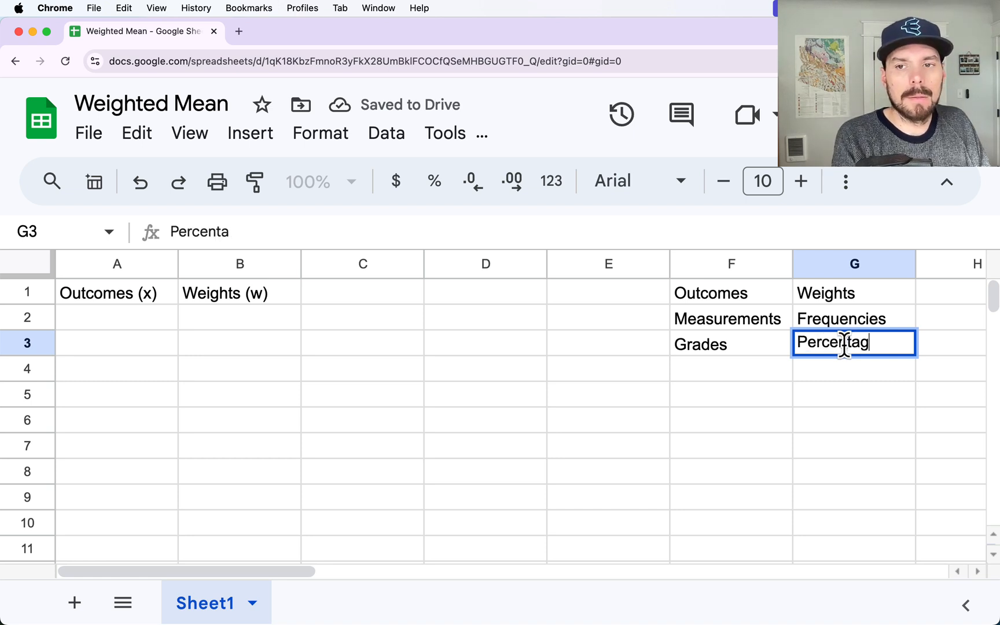
{"action": "type", "text": "e Weights"}
{"action": "key", "text": "Return"}
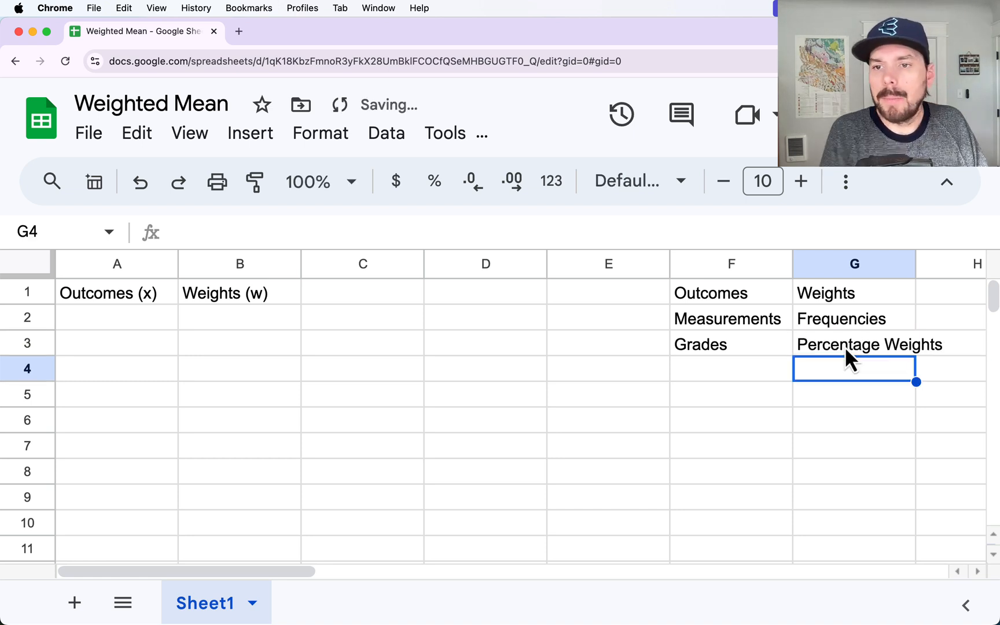
{"action": "left_click_drag", "start_coordinate": [917, 267], "coordinate": [919, 267]}
{"action": "double_click", "coordinate": [917, 267]}
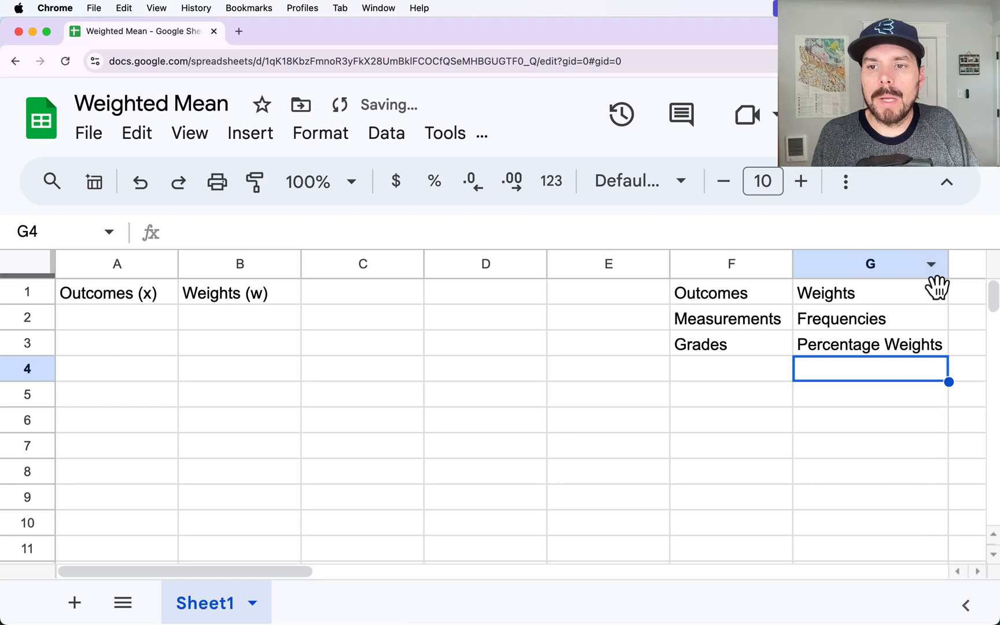
- Add the third example pair, "Alcohol percent" in F4 and "Portions" in G4
{"action": "left_click", "coordinate": [749, 374]}
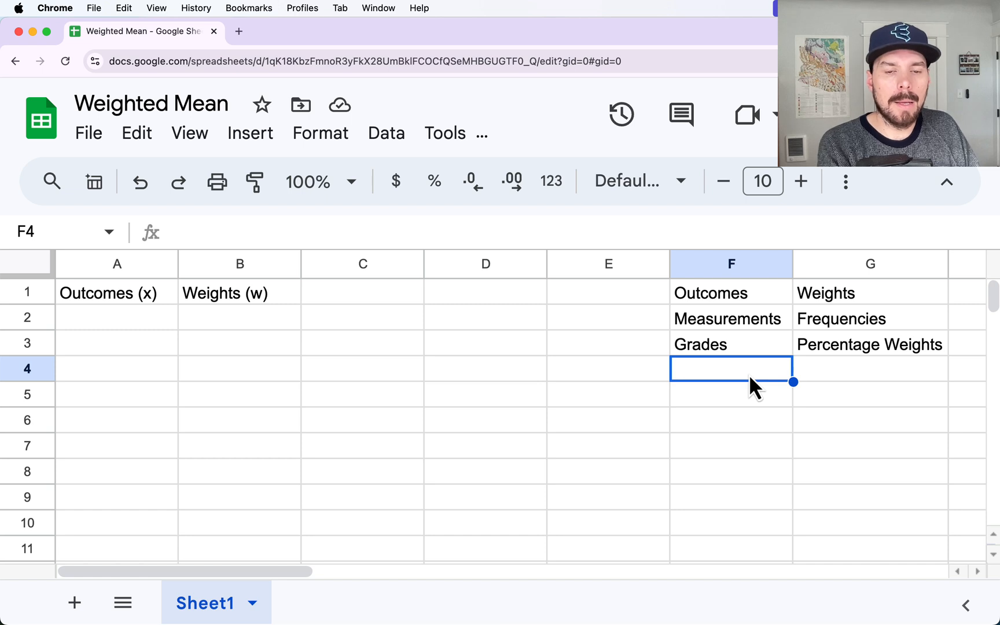
{"action": "type", "text": "Alcoho"}
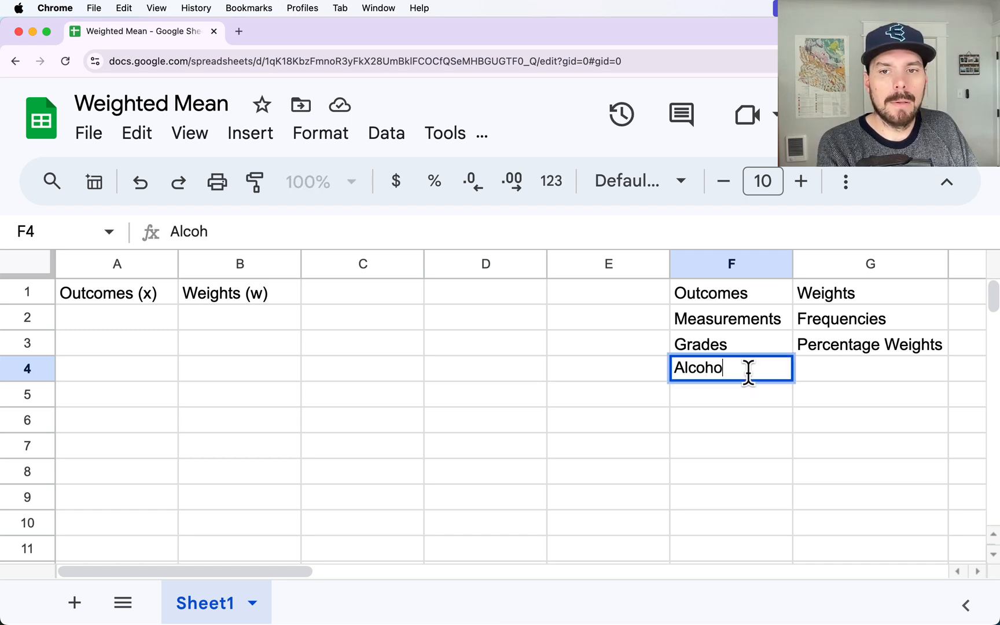
{"action": "type", "text": "l percent"}
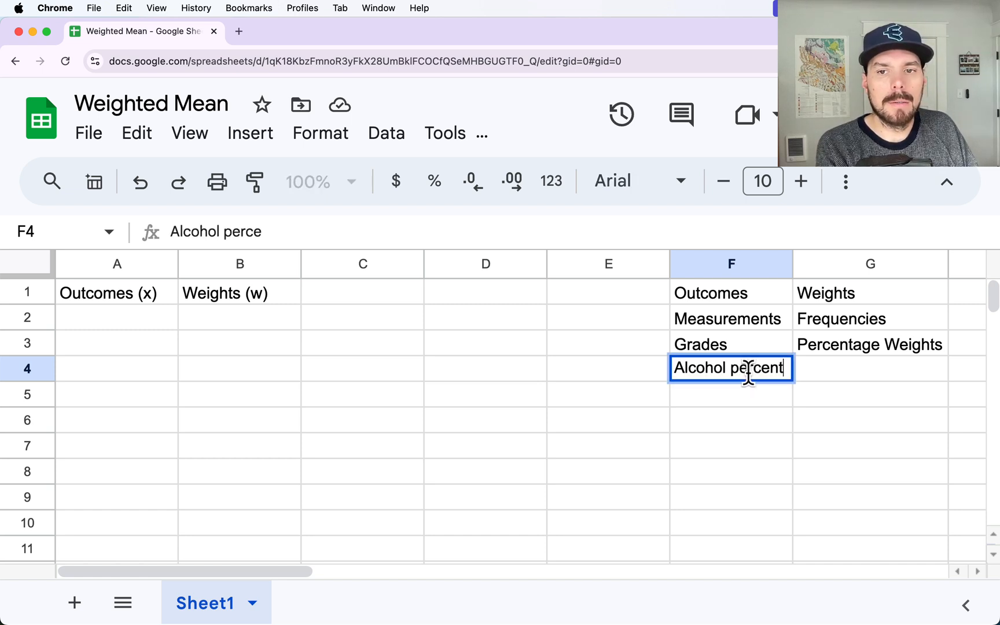
{"action": "key", "text": "Tab"}
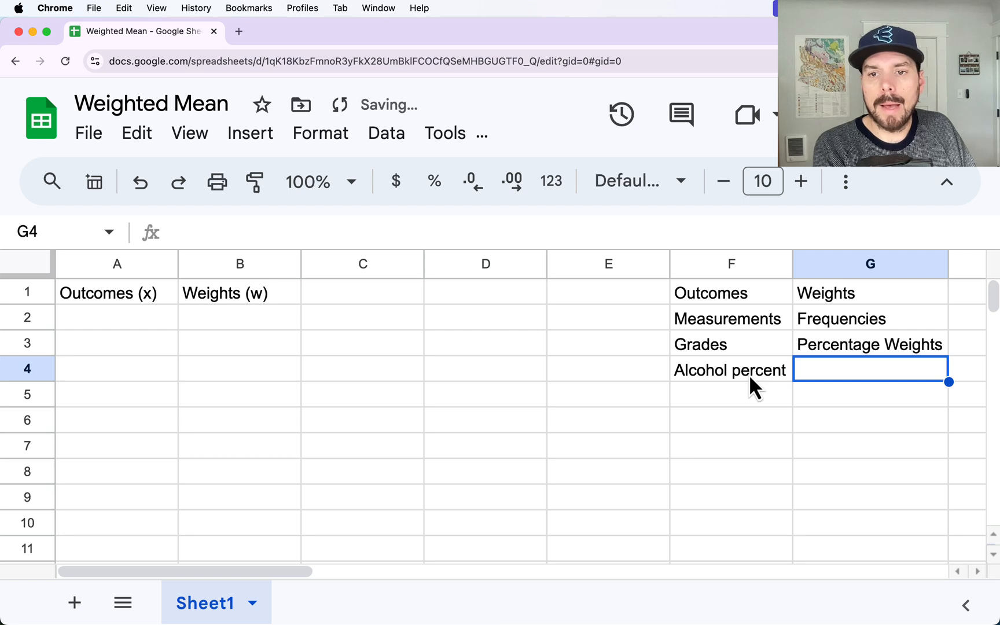
{"action": "type", "text": "Portions"}
{"action": "key", "text": "Return"}
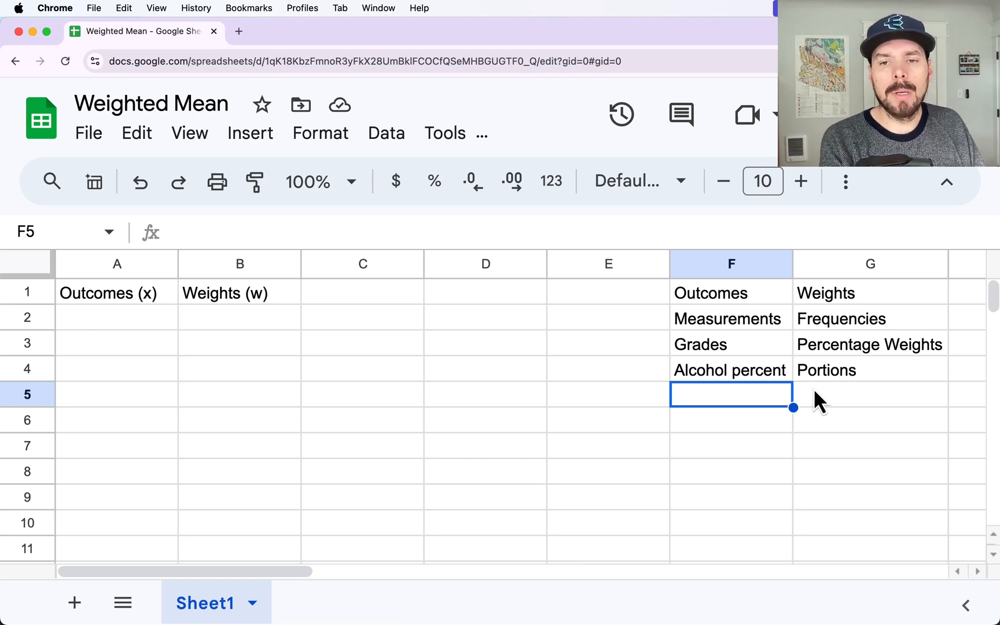
- Add the fourth example pair, "Grade points" in F5 and "Credit hours" in G5
{"action": "type", "text": "Grade points"}
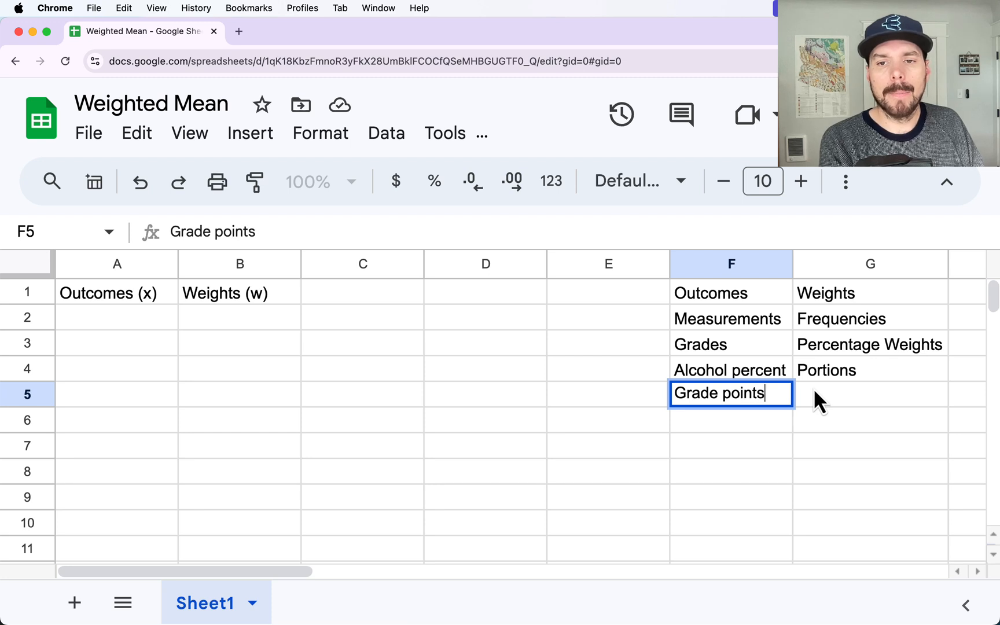
{"action": "key", "text": "Tab"}
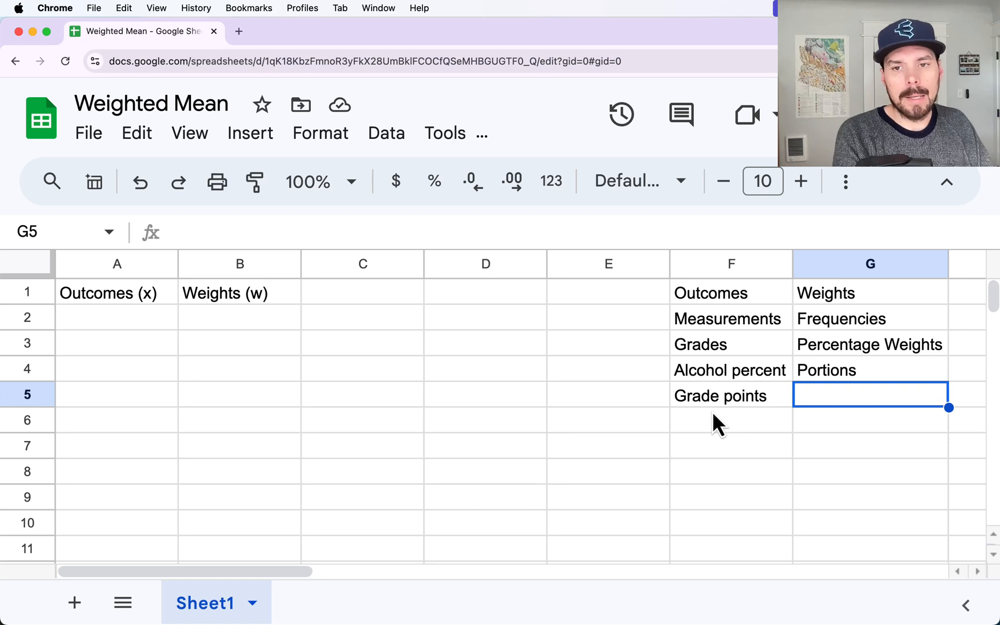
{"action": "type", "text": "Credit "}
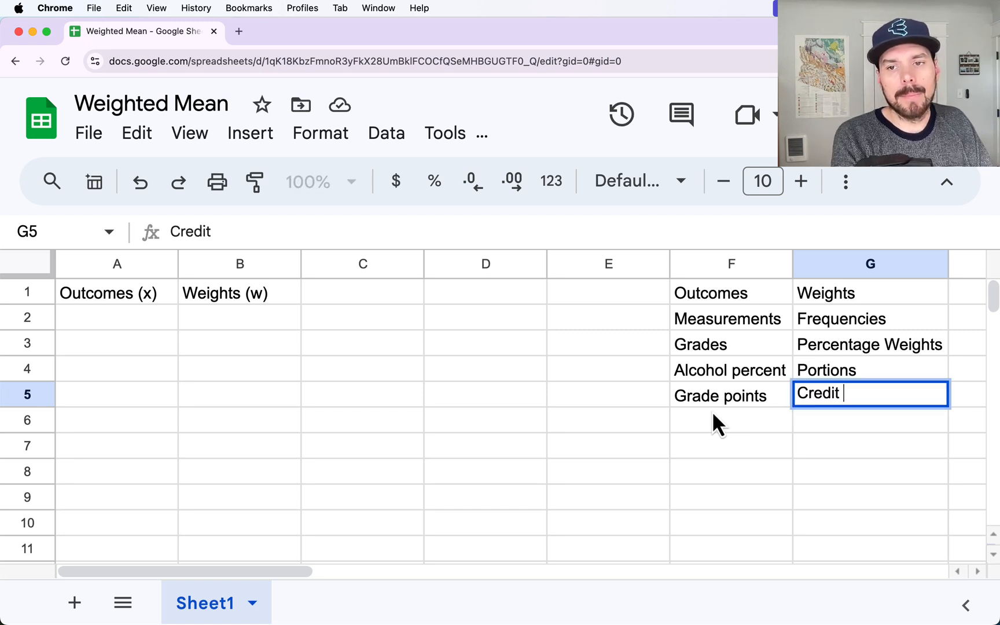
{"action": "type", "text": "hours"}
{"action": "left_click", "coordinate": [718, 418]}
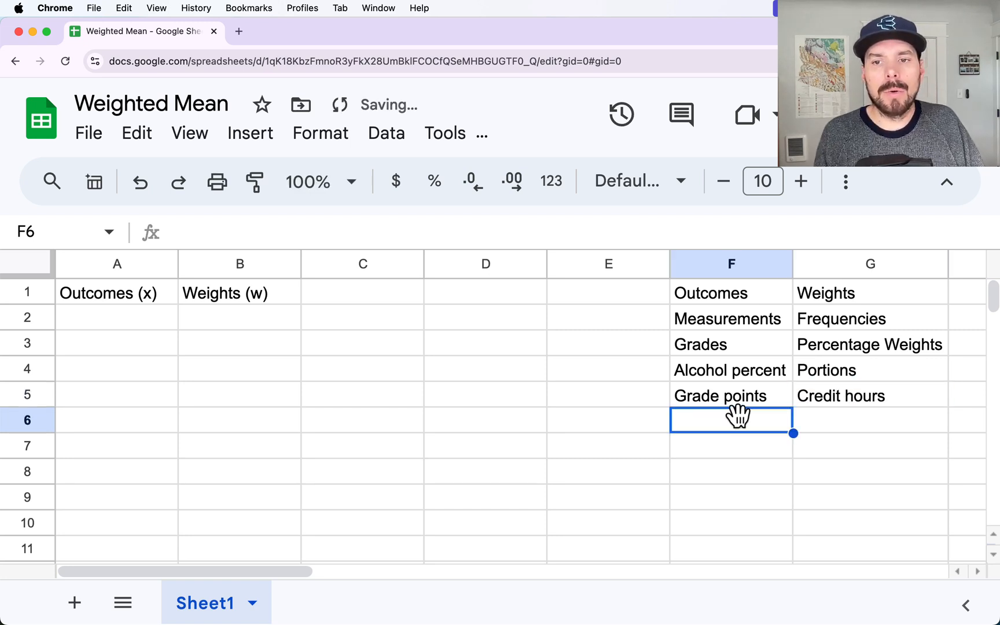
{"action": "left_click", "coordinate": [754, 399]}
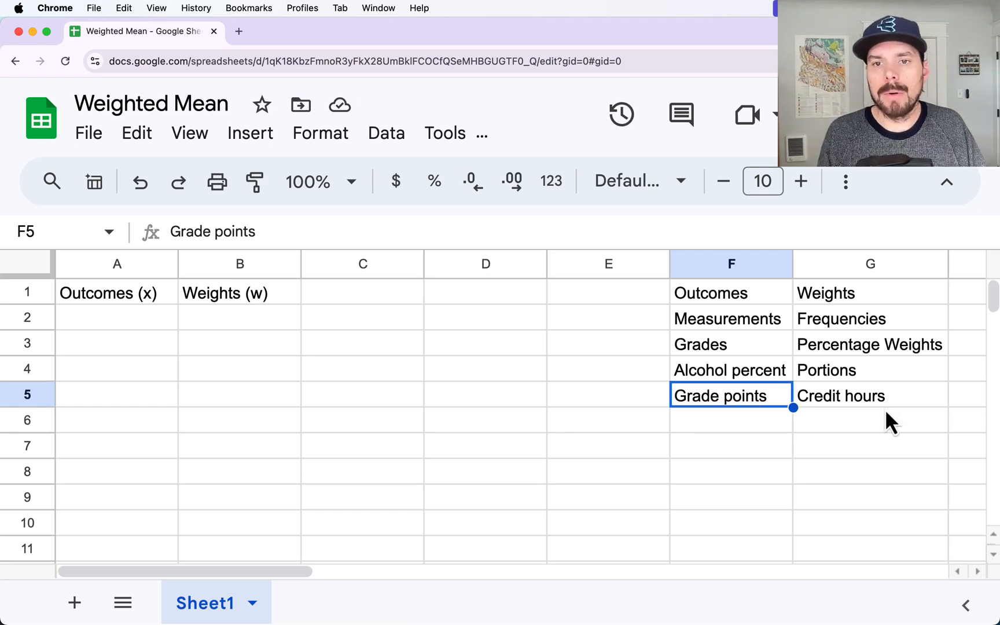
{"action": "left_click", "coordinate": [744, 417]}
{"action": "left_click_drag", "start_coordinate": [745, 401], "coordinate": [830, 402]}
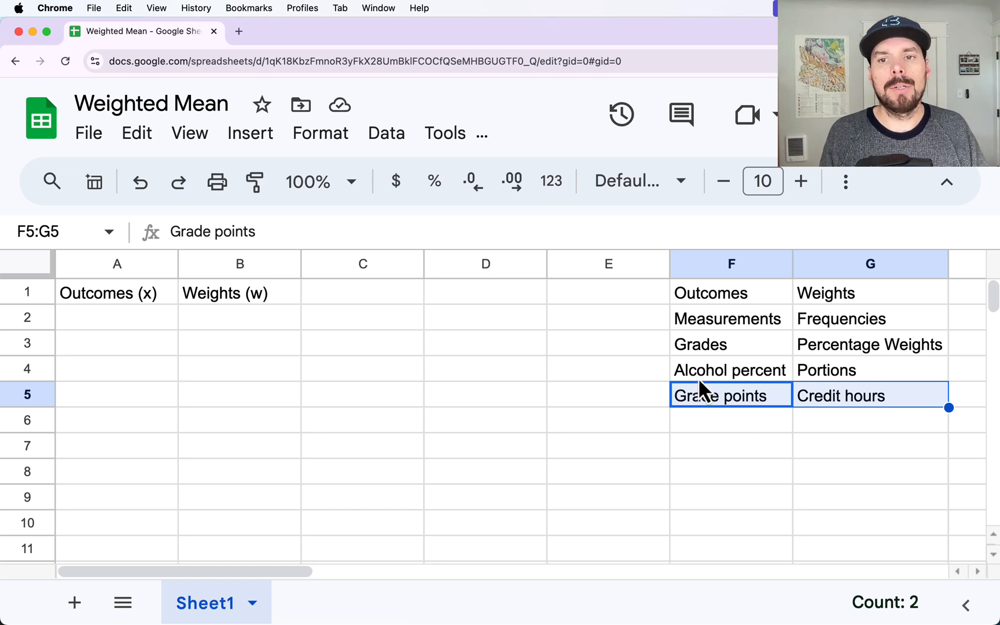
- Enter the header "Weighted Mean" in cell D1
{"action": "left_click", "coordinate": [467, 301]}
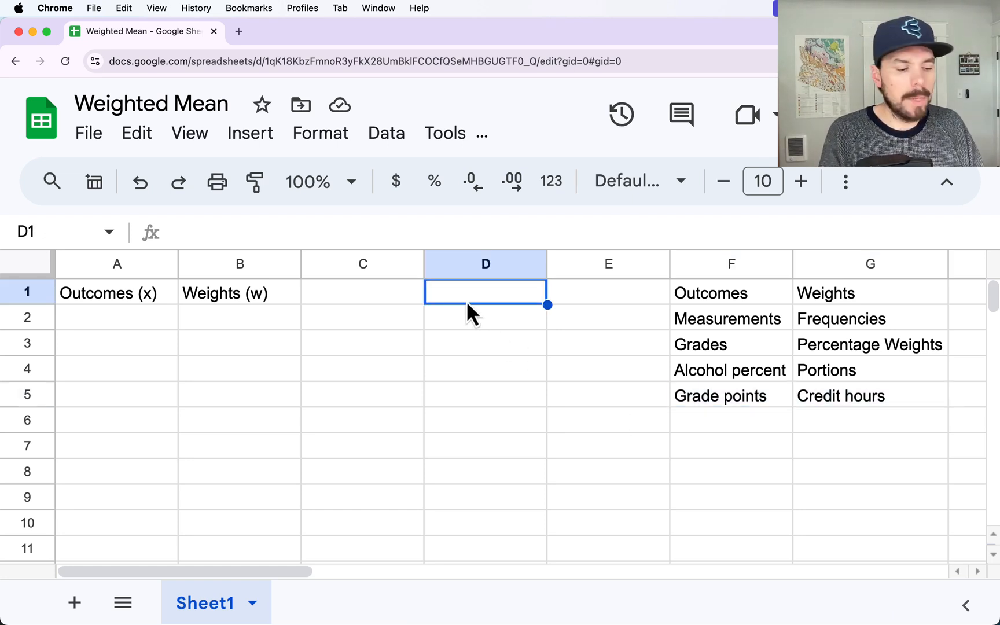
{"action": "type", "text": "We"}
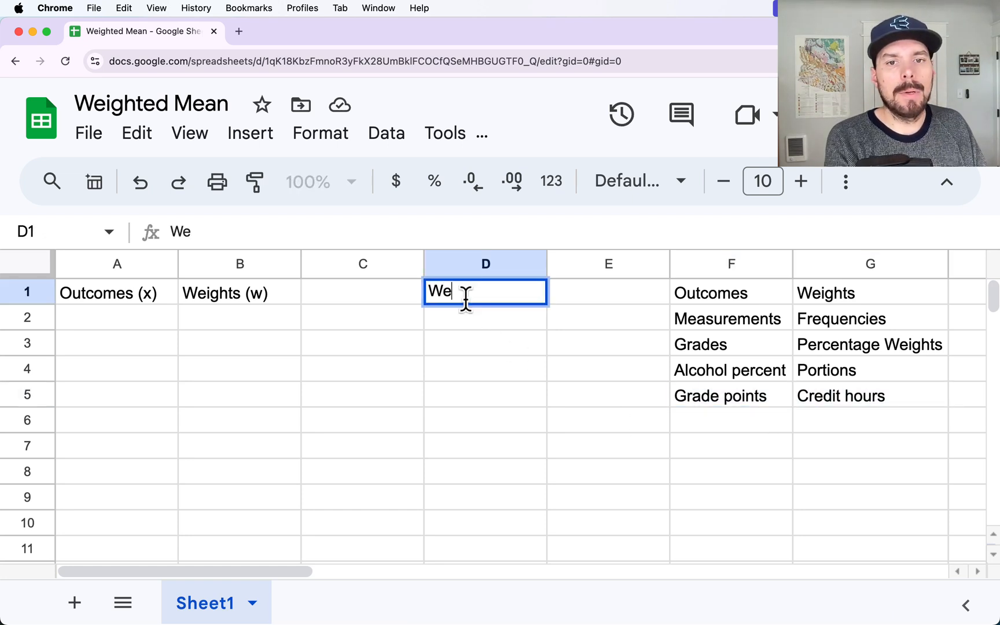
{"action": "type", "text": "ighted W"}
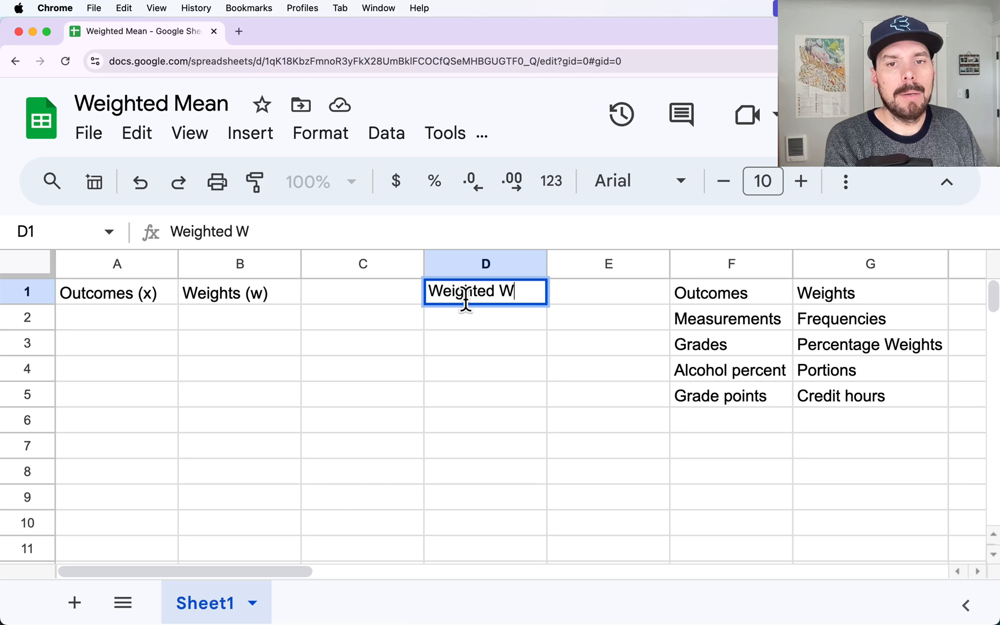
{"action": "key", "text": "BackSpace"}
{"action": "type", "text": "Mean"}
{"action": "key", "text": "Return"}
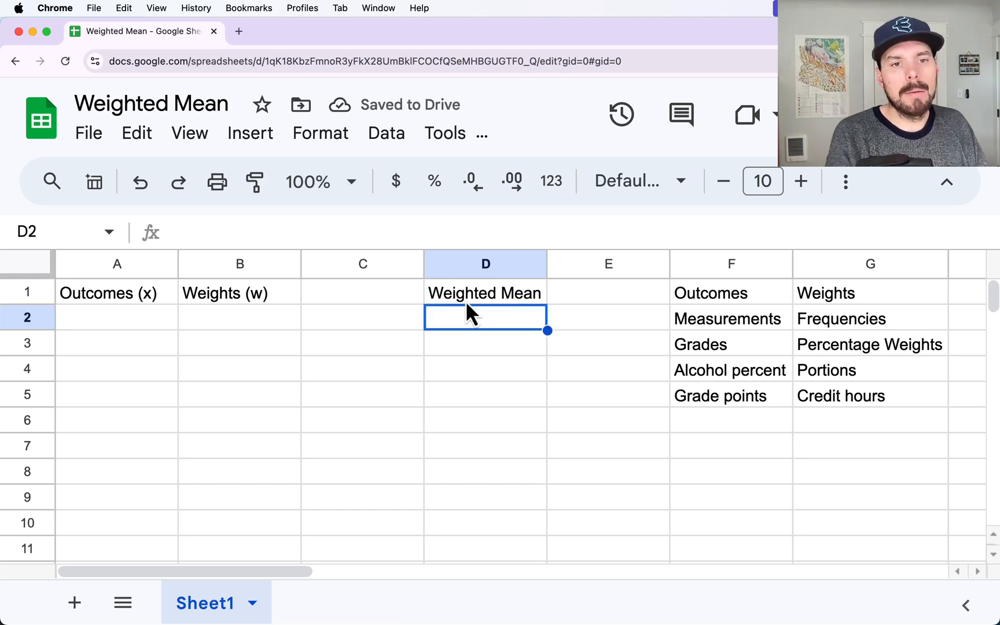
- Start an AVERAGE.WEIGHTED formula in cell D2 under the Weighted Mean header
{"action": "left_click", "coordinate": [117, 268]}
{"action": "left_click", "coordinate": [225, 270]}
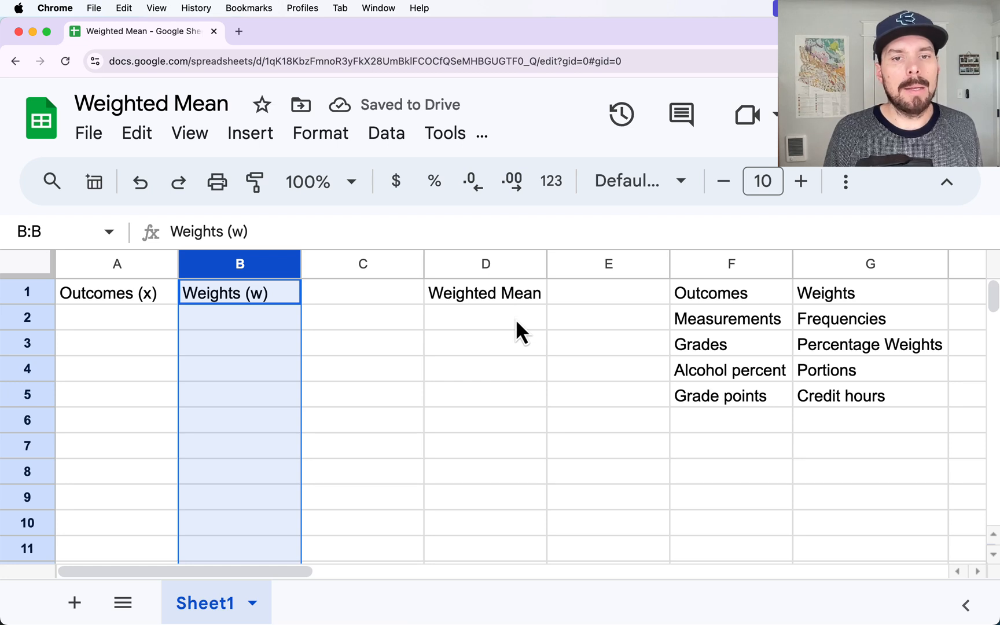
{"action": "left_click", "coordinate": [483, 322]}
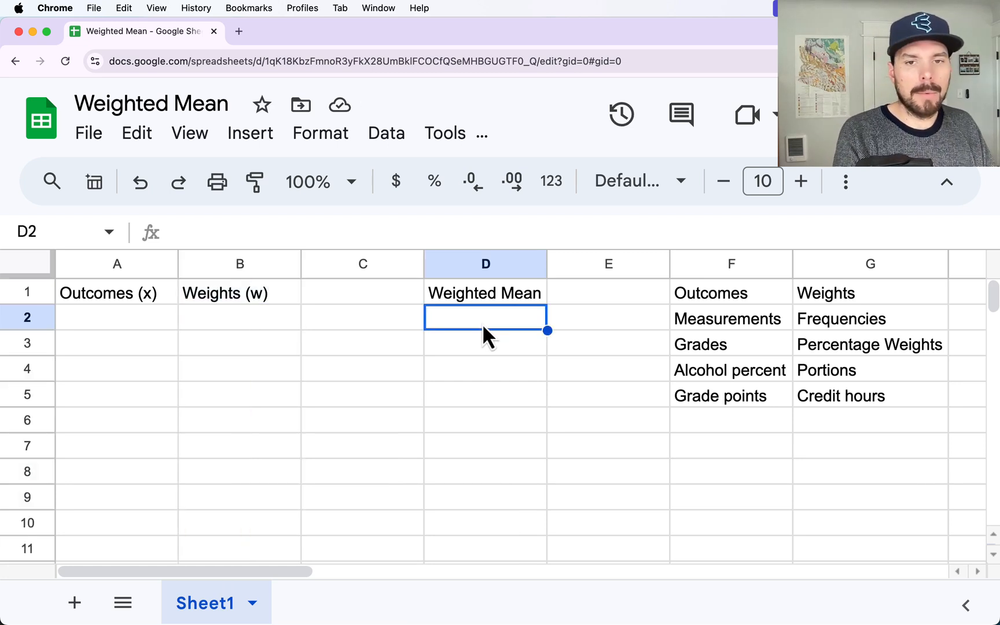
{"action": "type", "text": "="}
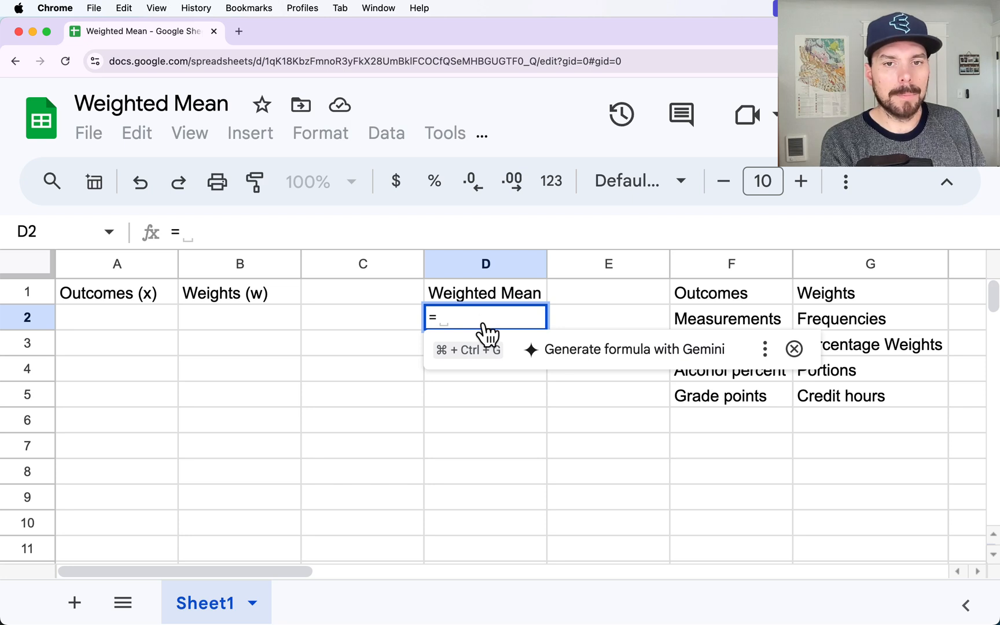
{"action": "type", "text": "average.we"}
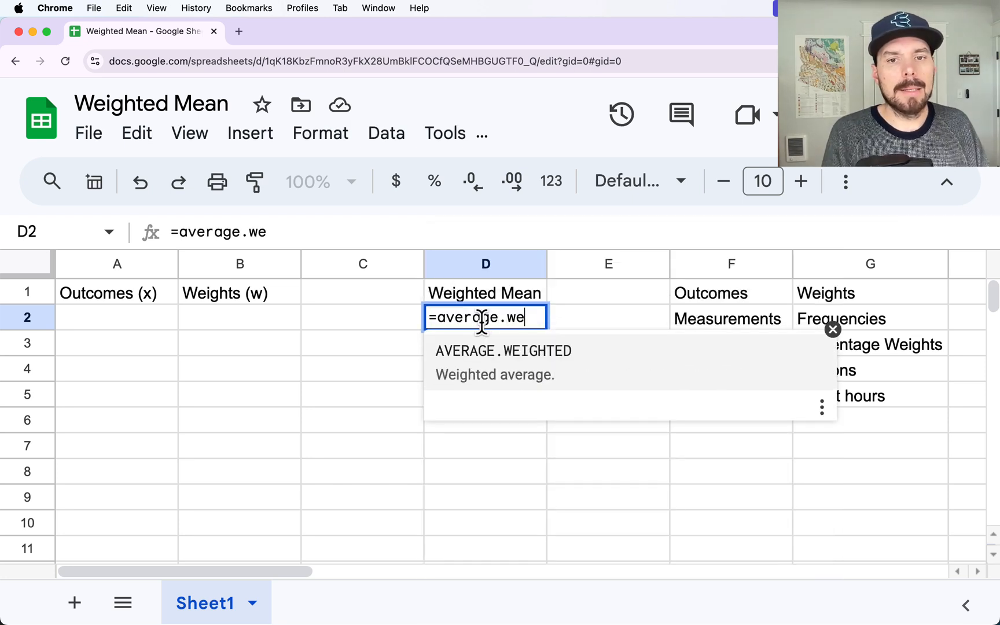
{"action": "double_click", "coordinate": [486, 351]}
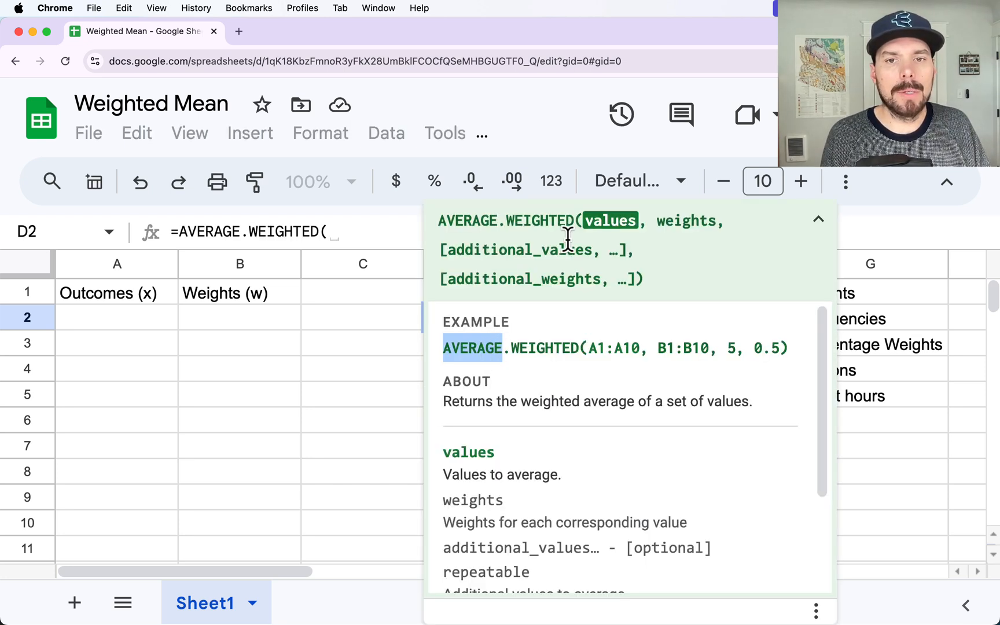
- Give the D2 formula column A:A as values and column B:B as weights, and close its parenthesis
{"action": "left_click", "coordinate": [121, 261]}
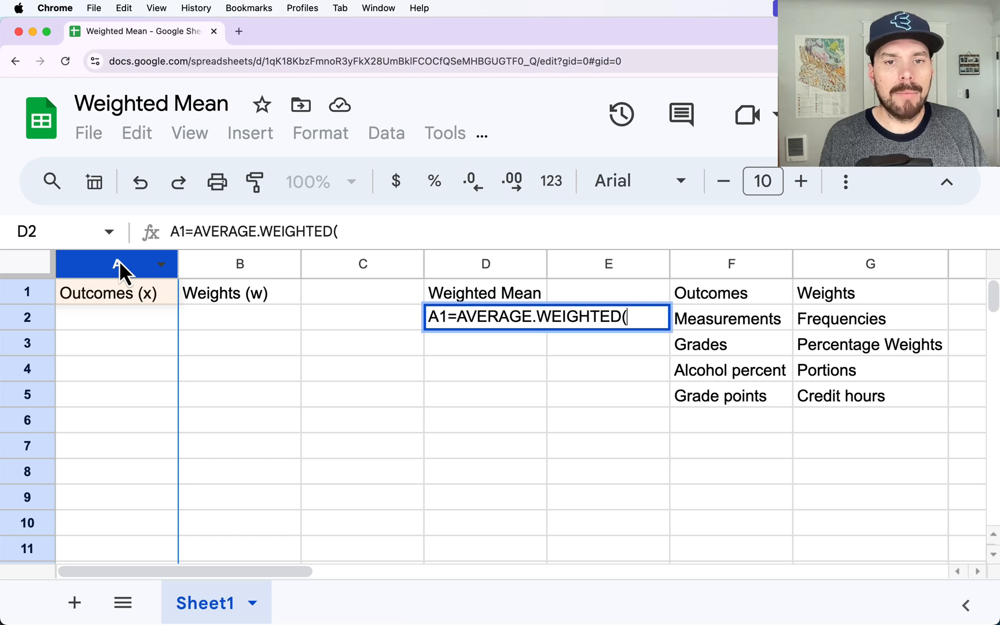
{"action": "left_click_drag", "start_coordinate": [458, 317], "coordinate": [413, 318]}
{"action": "key", "text": "BackSpace"}
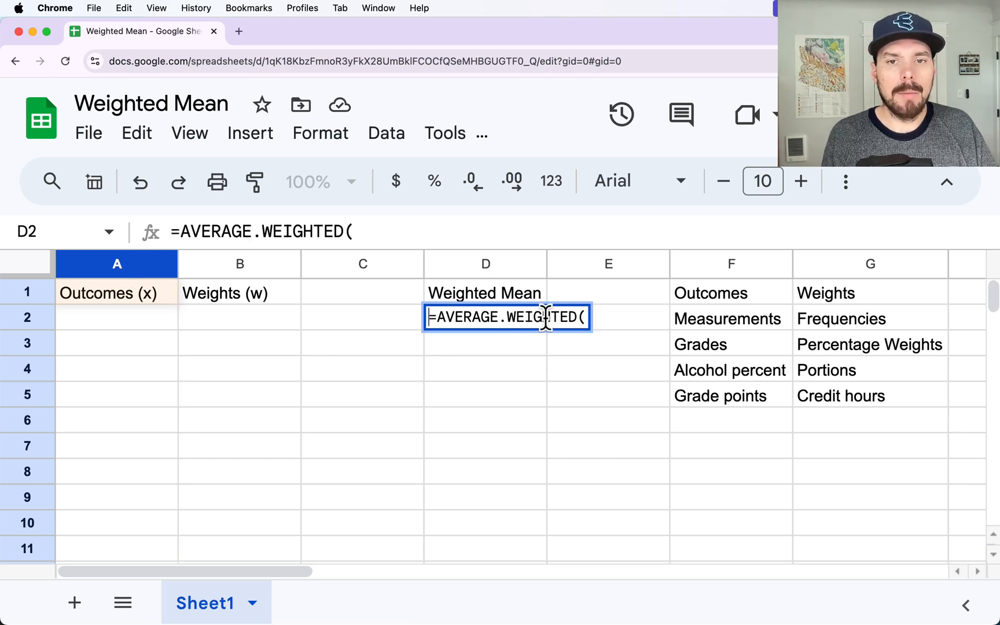
{"action": "left_click", "coordinate": [583, 317]}
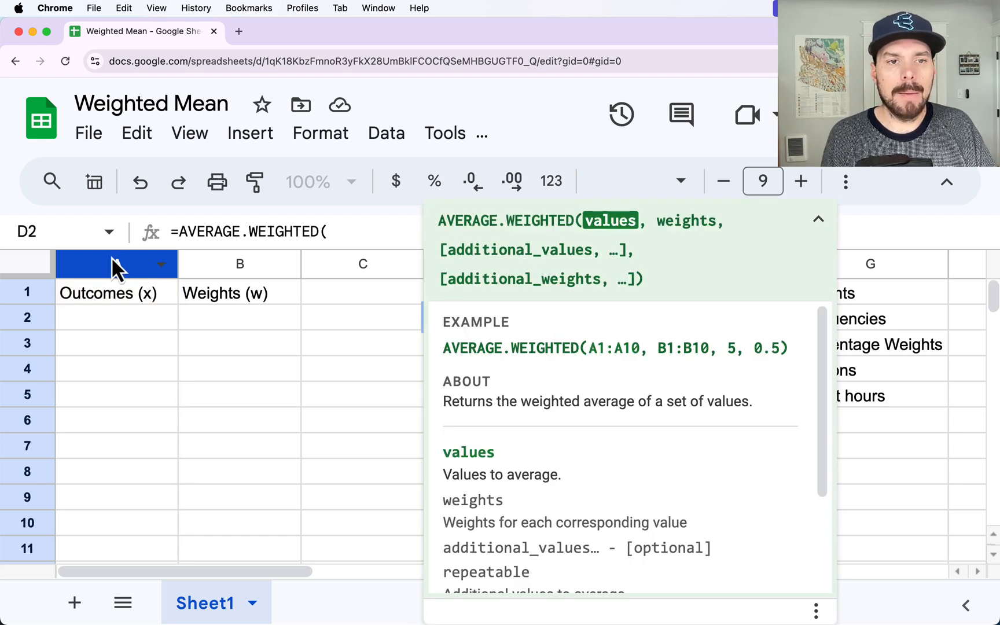
{"action": "left_click", "coordinate": [111, 257]}
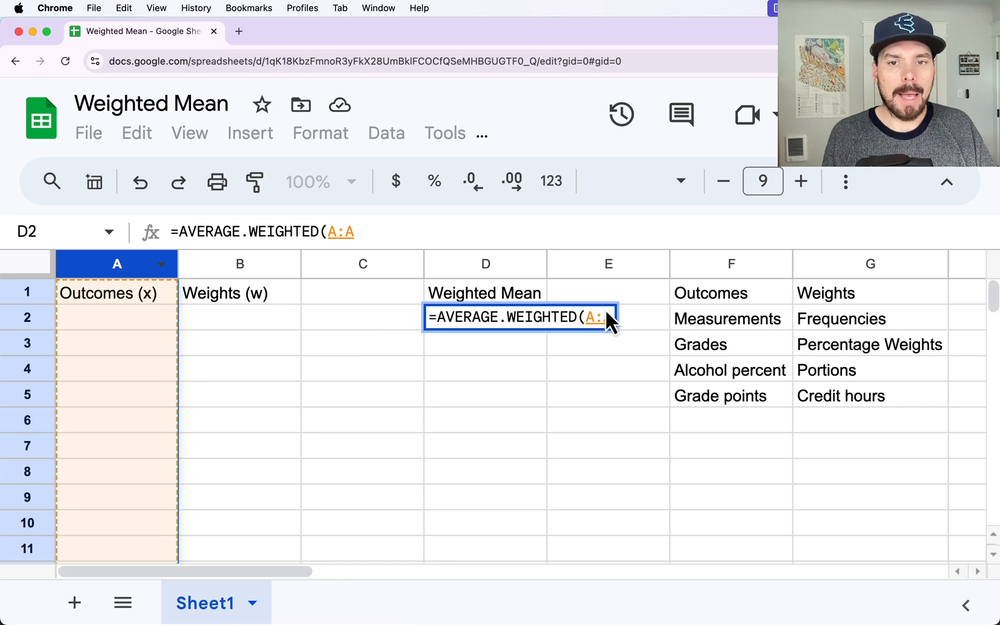
{"action": "type", "text": ","}
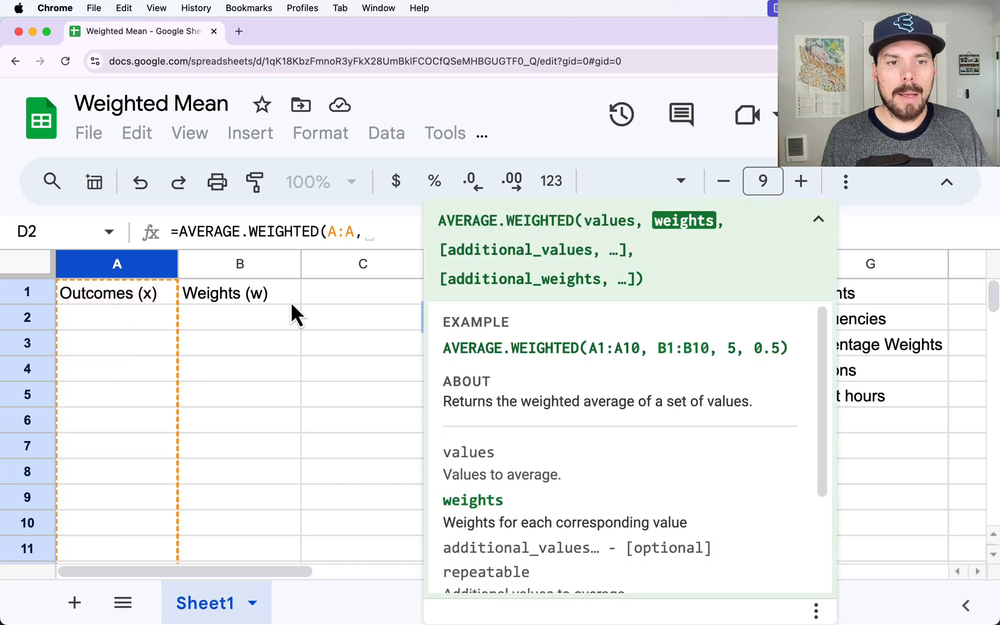
{"action": "left_click", "coordinate": [220, 266]}
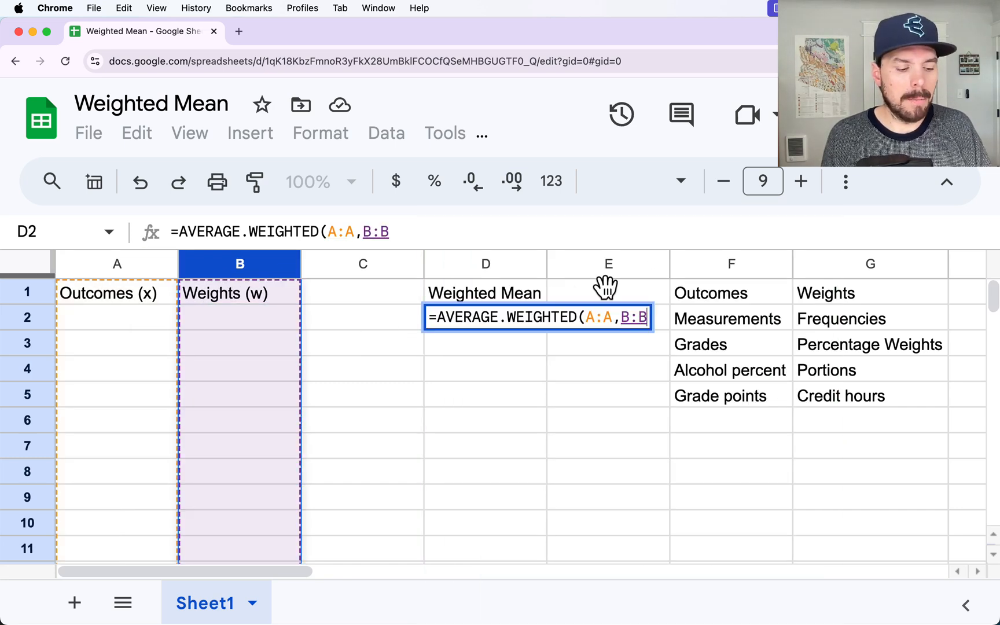
{"action": "type", "text": ")"}
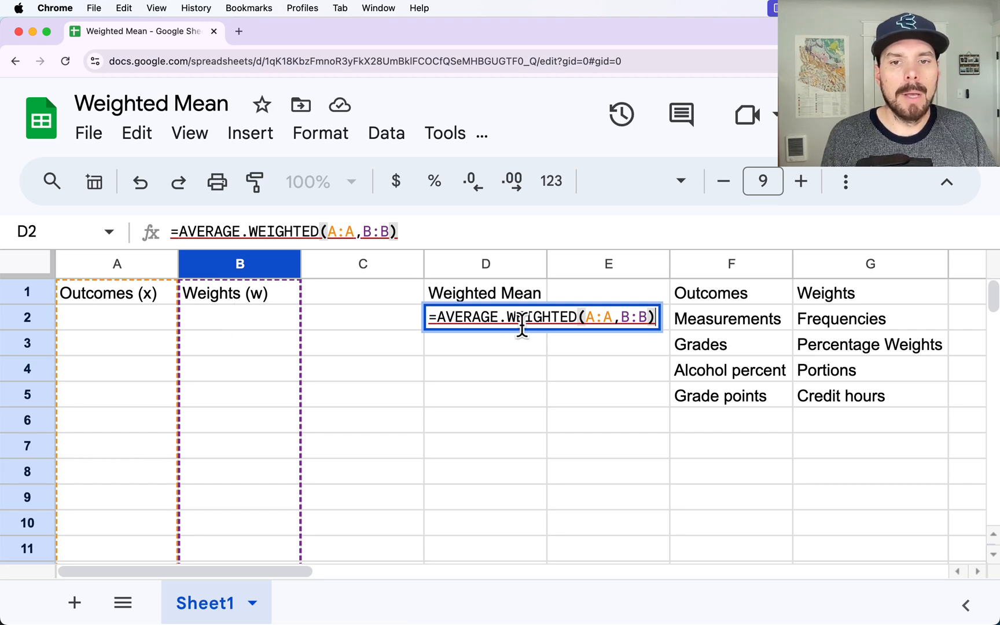
- Try limiting the values argument of the D2 formula to the range A2:A6
{"action": "left_click", "coordinate": [593, 317]}
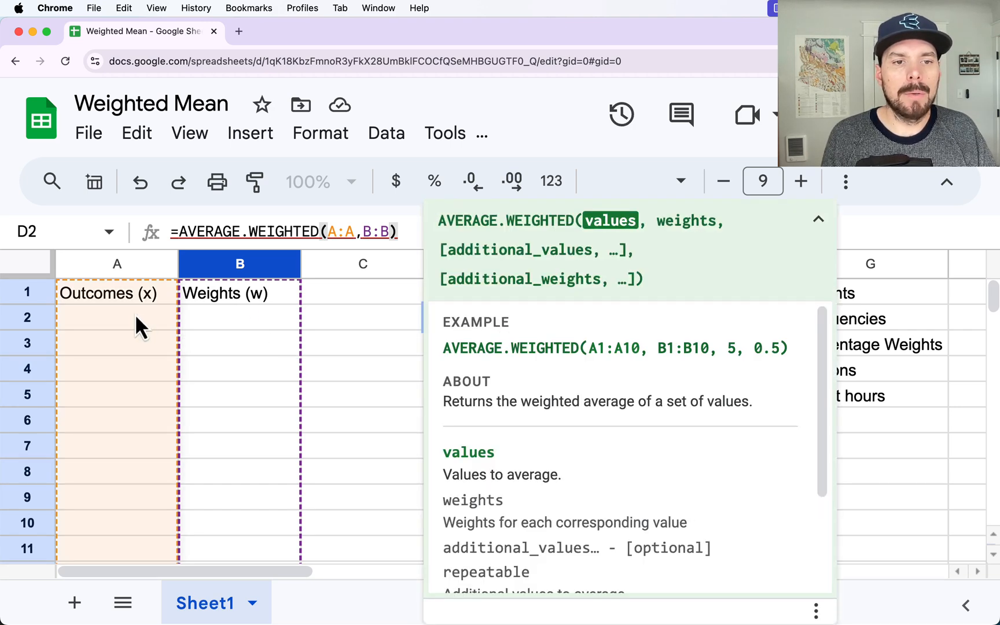
{"action": "left_click_drag", "start_coordinate": [134, 323], "coordinate": [137, 447]}
{"action": "left_click", "coordinate": [507, 297]}
{"action": "double_click", "coordinate": [505, 314]}
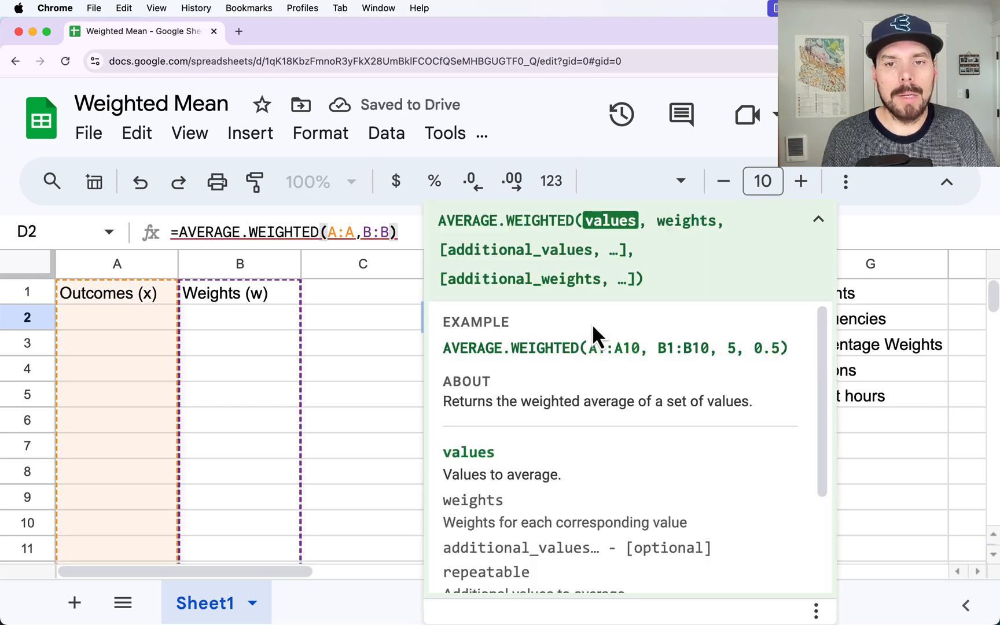
{"action": "key", "text": "BackSpace"}
{"action": "key", "text": "BackSpace"}
{"action": "mouse_move", "coordinate": [152, 310]}
{"action": "left_mouse_down"}
{"action": "mouse_move", "coordinate": [130, 364]}
{"action": "mouse_move", "coordinate": [100, 536]}
{"action": "mouse_move", "coordinate": [174, 417]}
{"action": "left_mouse_up"}
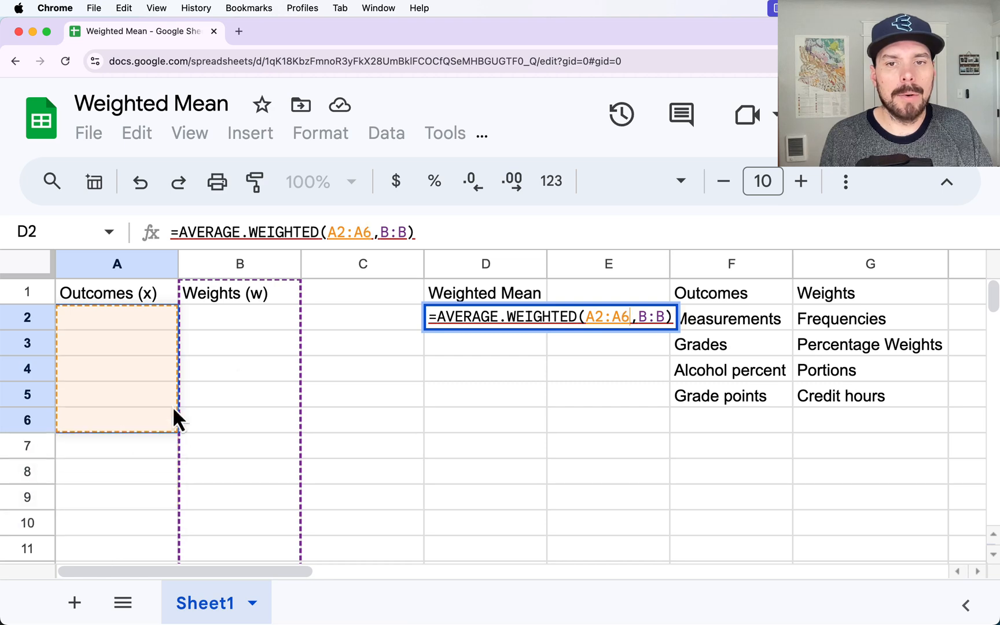
- Set the values argument to the whole column A:A and commit =AVERAGE.WEIGHTED(A:A,B:B) in D2
{"action": "key", "text": "BackSpace"}
{"action": "key", "text": "BackSpace"}
{"action": "key", "text": "BackSpace"}
{"action": "key", "text": "BackSpace"}
{"action": "key", "text": "BackSpace"}
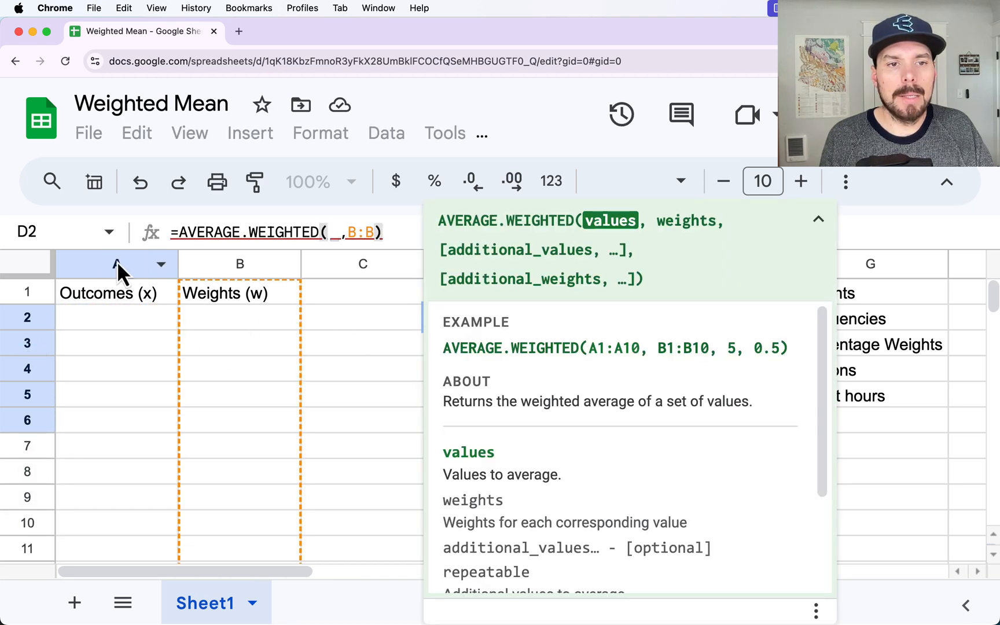
{"action": "key", "text": "BackSpace"}
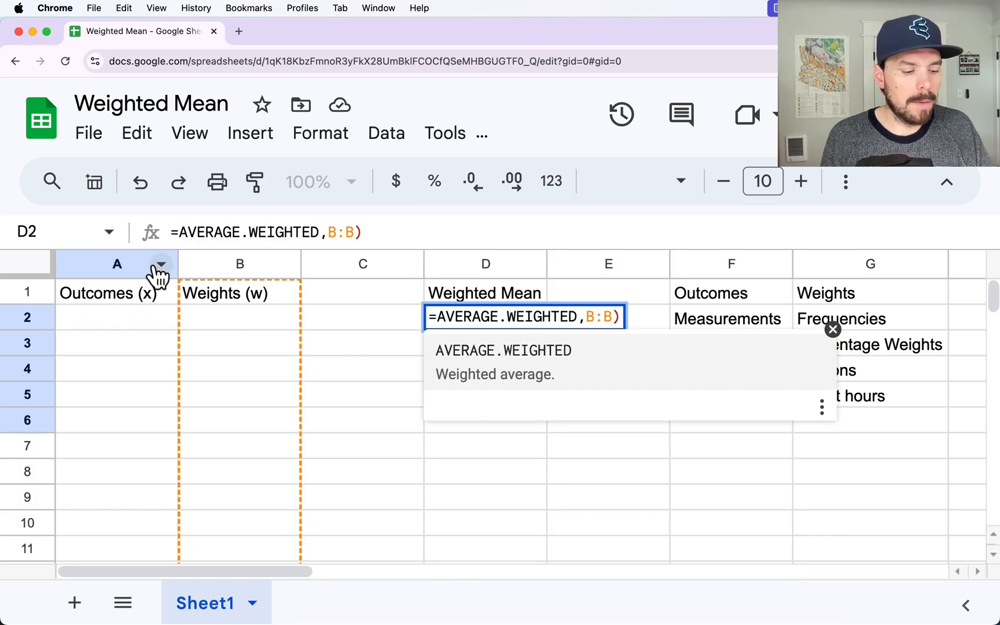
{"action": "type", "text": "("}
{"action": "left_click", "coordinate": [125, 262]}
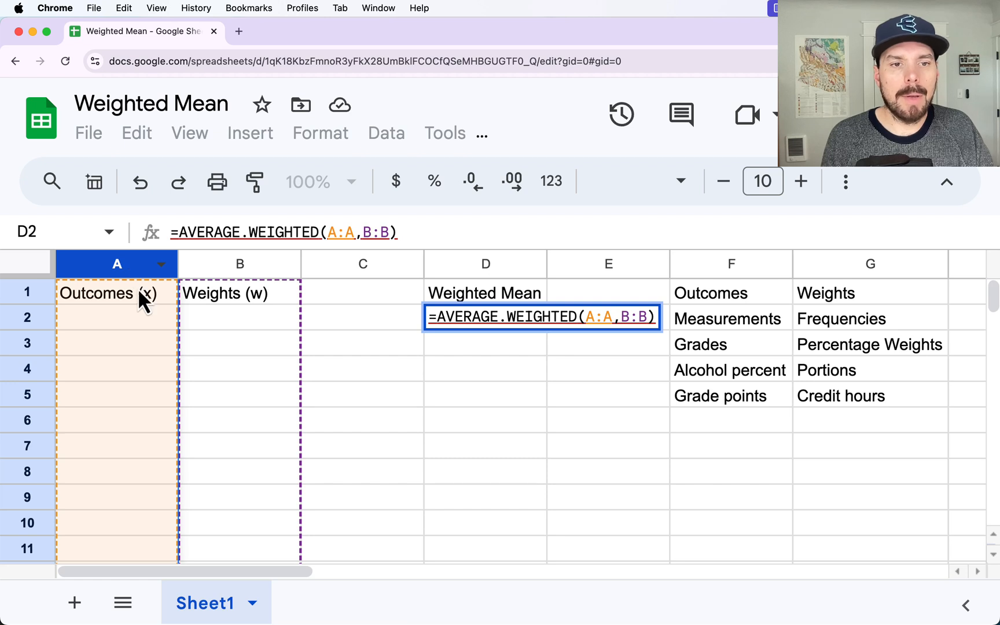
{"action": "key", "text": "Return"}
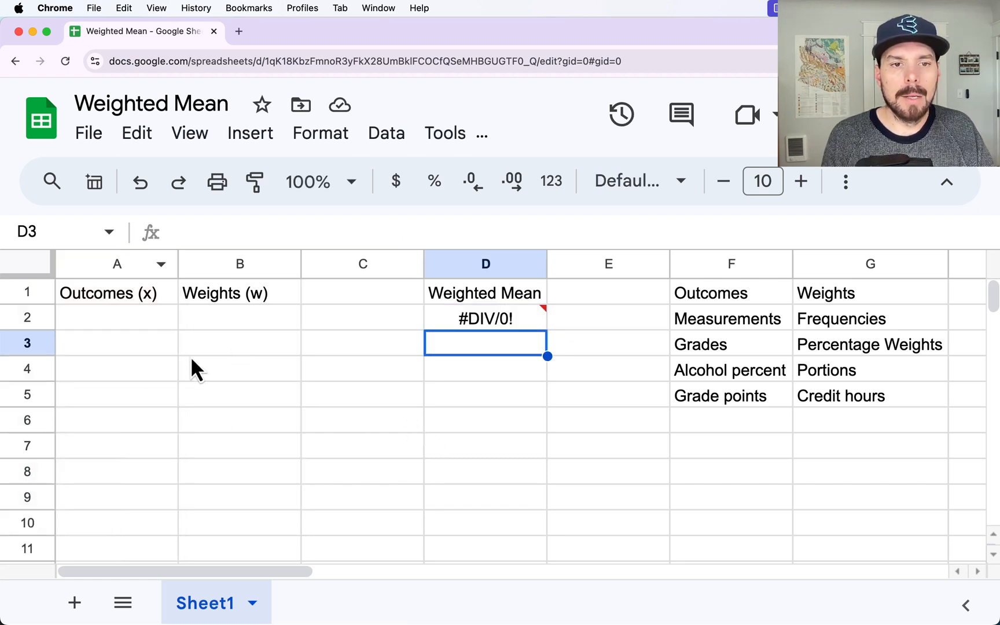
- Enter the first data pair in row 2, outcome 10 with weight 99
{"action": "left_click", "coordinate": [128, 329]}
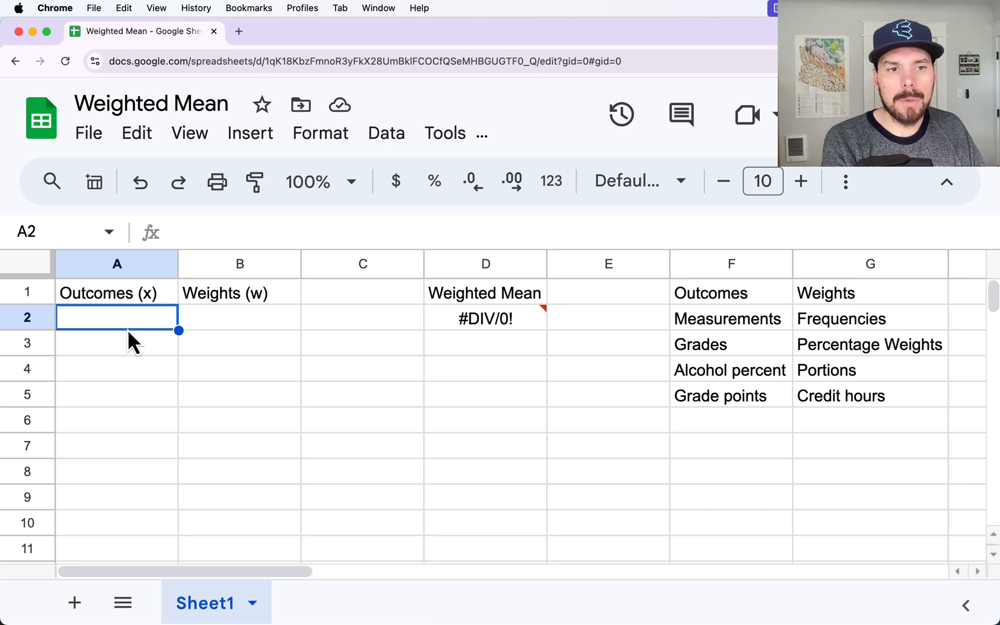
{"action": "type", "text": "10"}
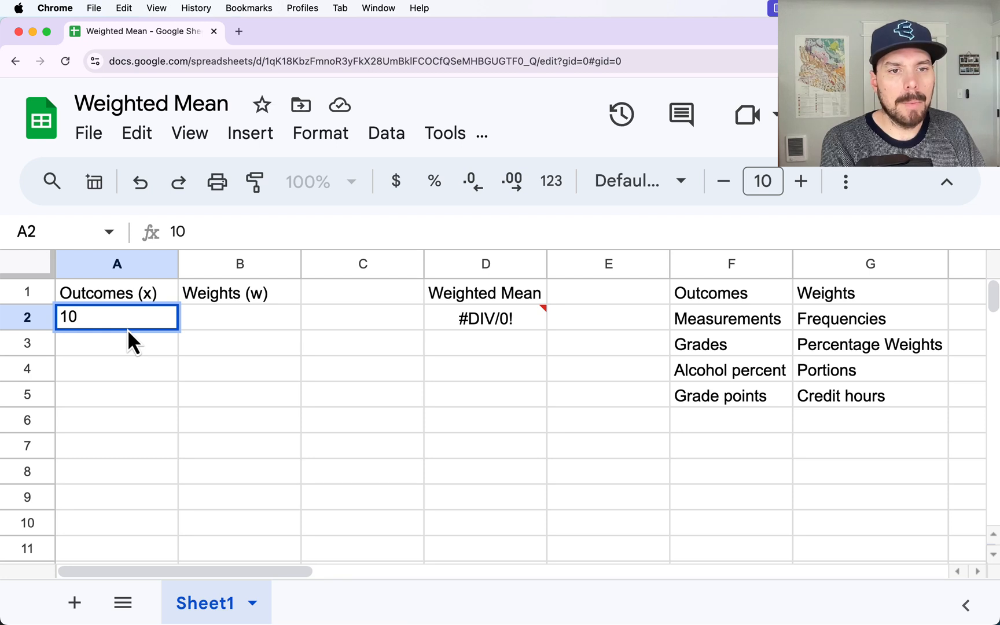
{"action": "key", "text": "Tab"}
{"action": "type", "text": "99"}
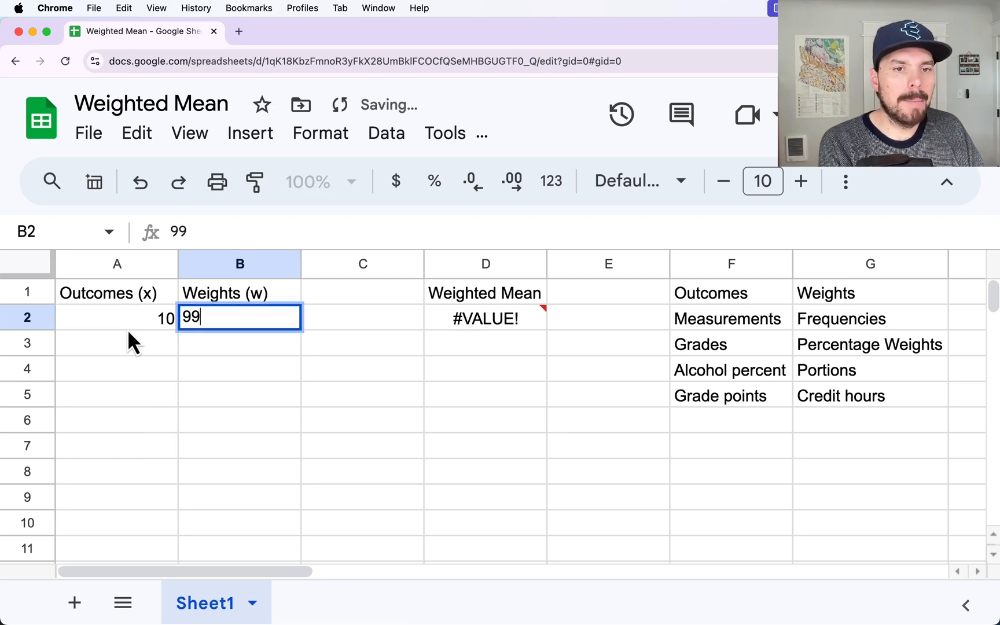
{"action": "key", "text": "Return"}
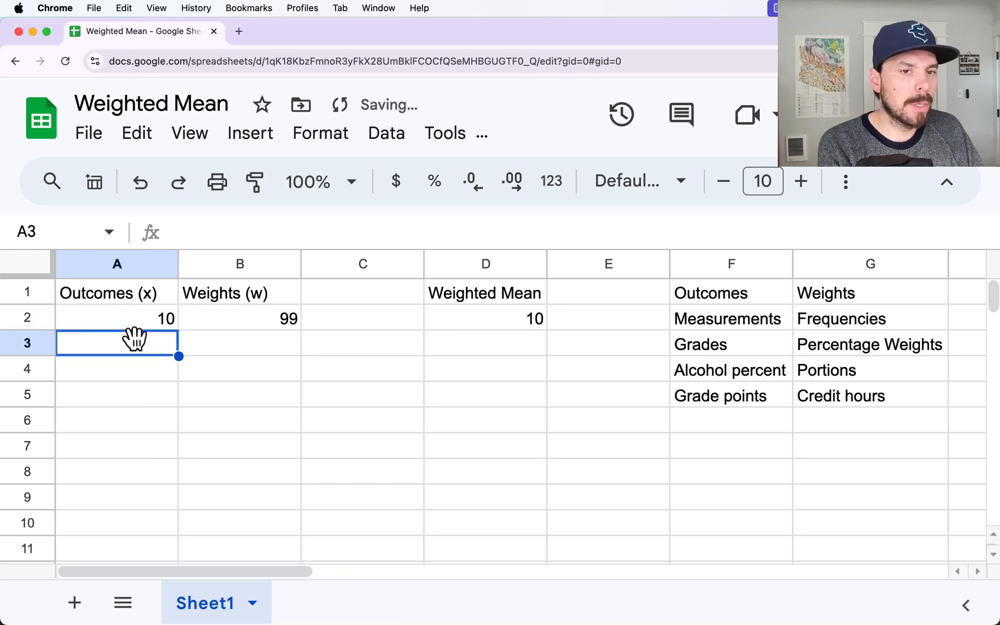
- Enter the second data pair in row 3, outcome 9 with weight 1
{"action": "type", "text": "9"}
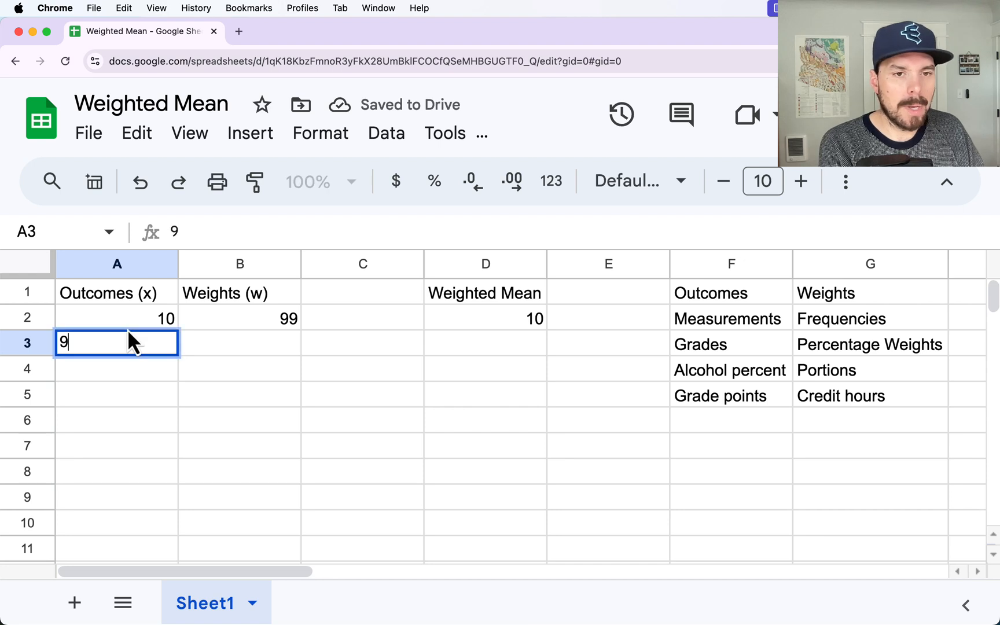
{"action": "key", "text": "Tab"}
{"action": "type", "text": "1"}
{"action": "key", "text": "Return"}
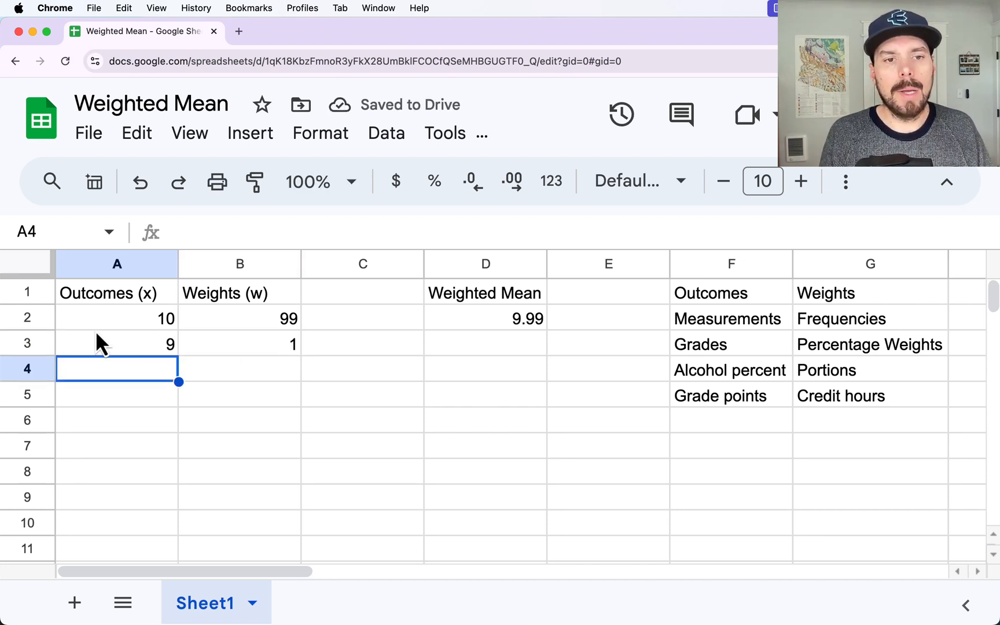
- Examine the outcome and weight pairs row by row alongside the weighted mean in D2
{"action": "left_click_drag", "start_coordinate": [114, 319], "coordinate": [254, 318]}
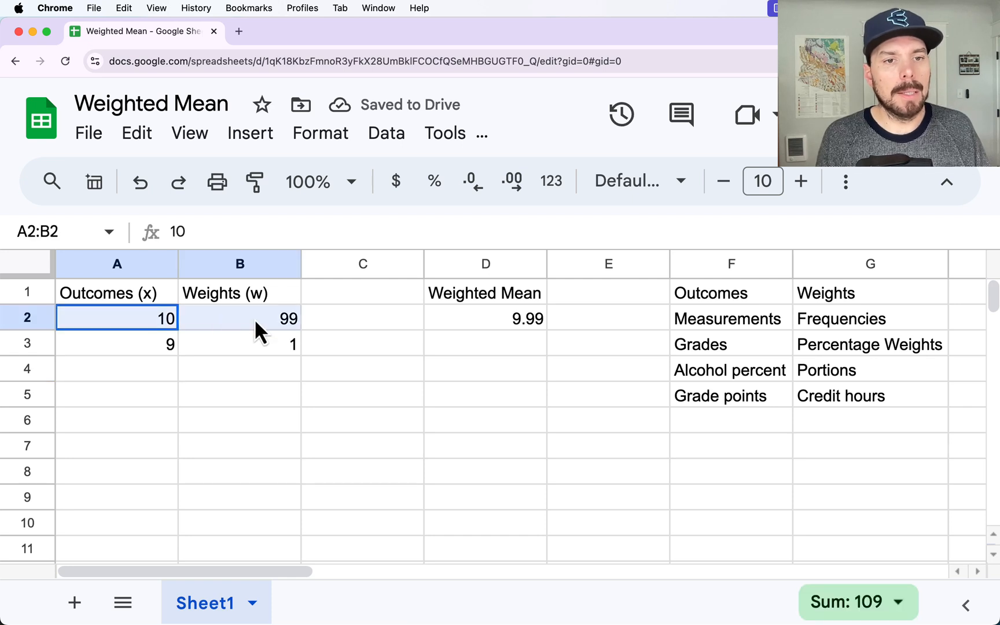
{"action": "left_click", "coordinate": [137, 324]}
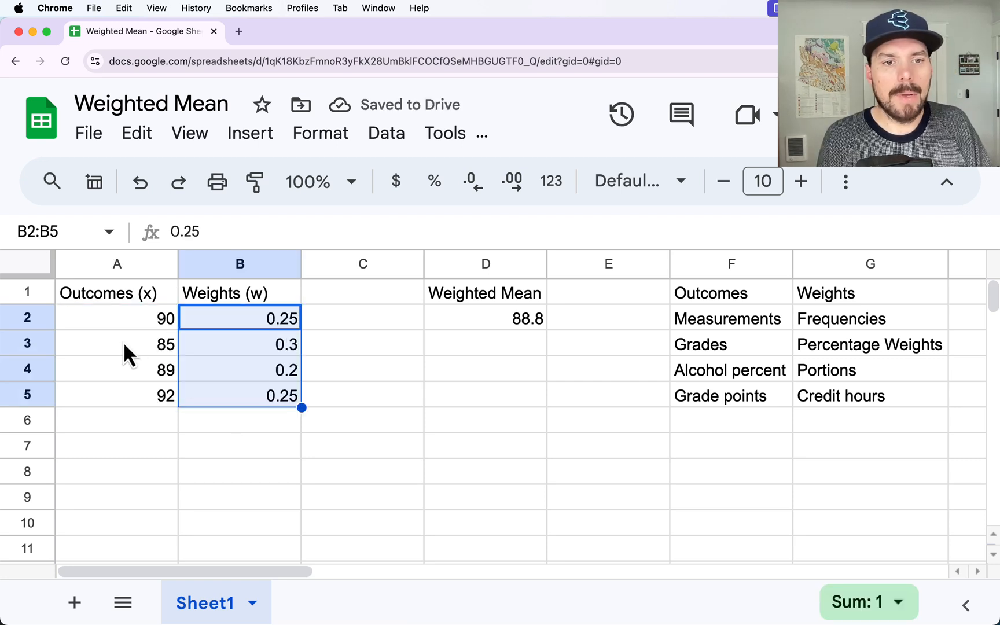
{"action": "left_click_drag", "start_coordinate": [125, 324], "coordinate": [230, 405]}
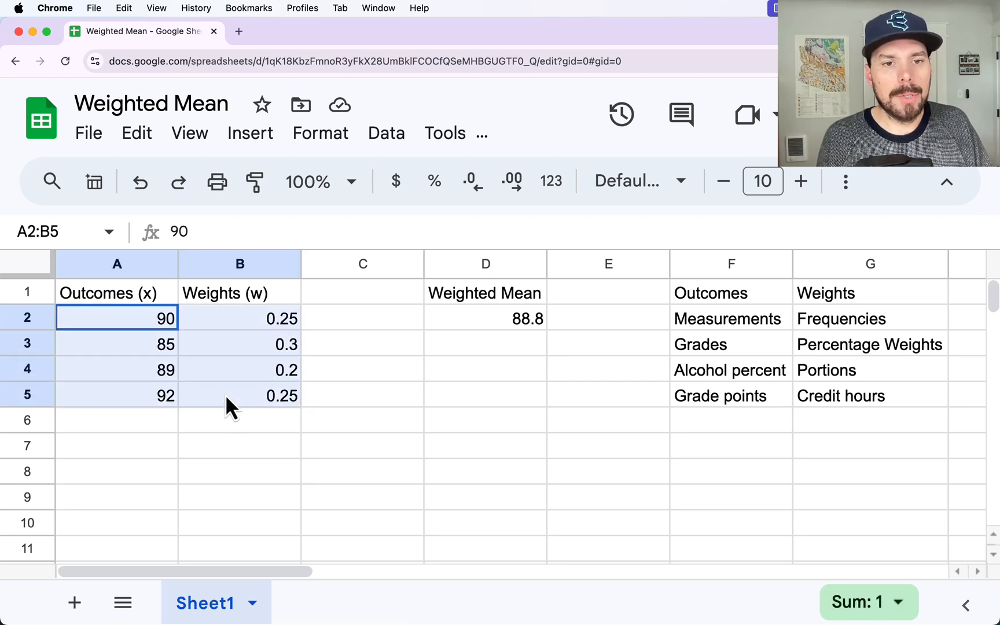
{"action": "left_click", "coordinate": [139, 327]}
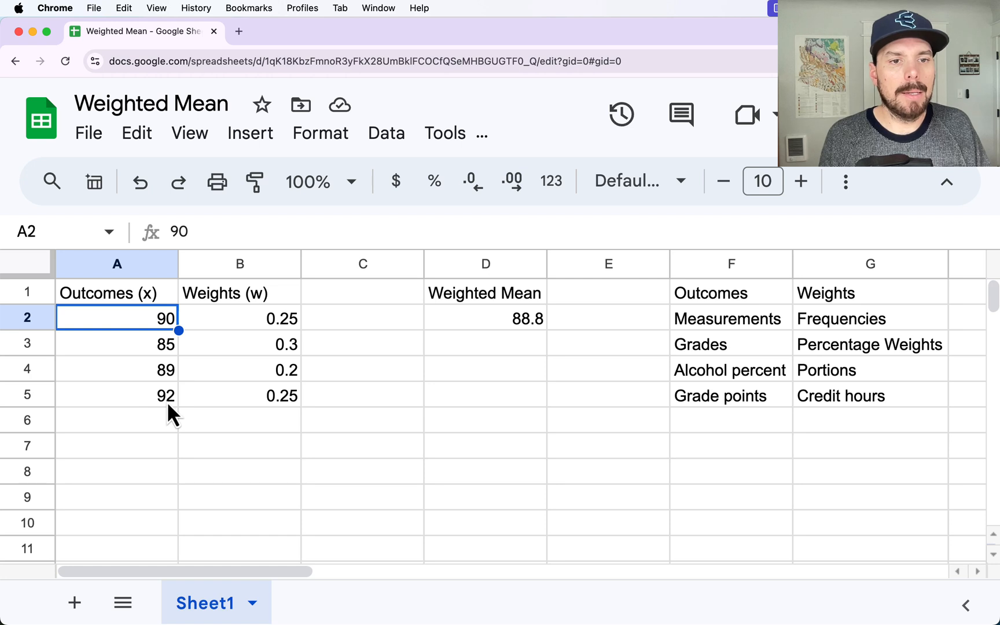
{"action": "left_click", "coordinate": [26, 324]}
{"action": "left_click", "coordinate": [22, 343]}
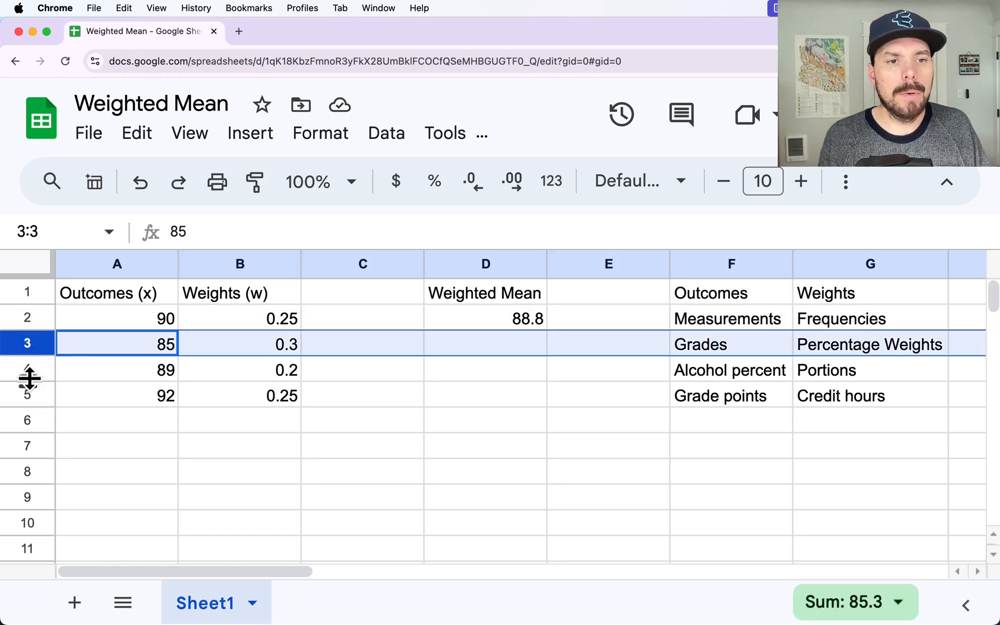
{"action": "left_click", "coordinate": [269, 323]}
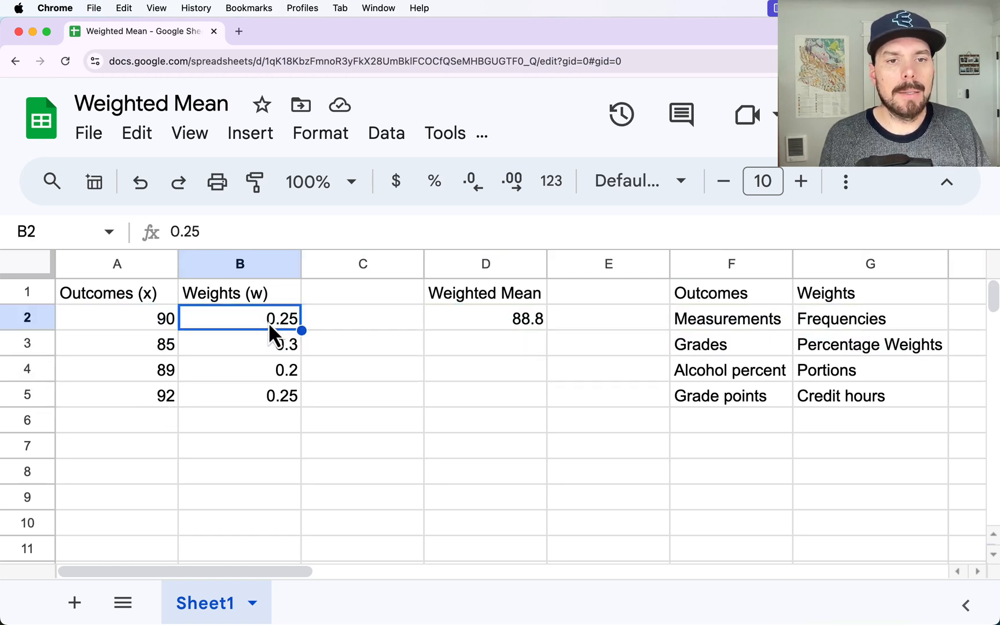
{"action": "left_click", "coordinate": [29, 321]}
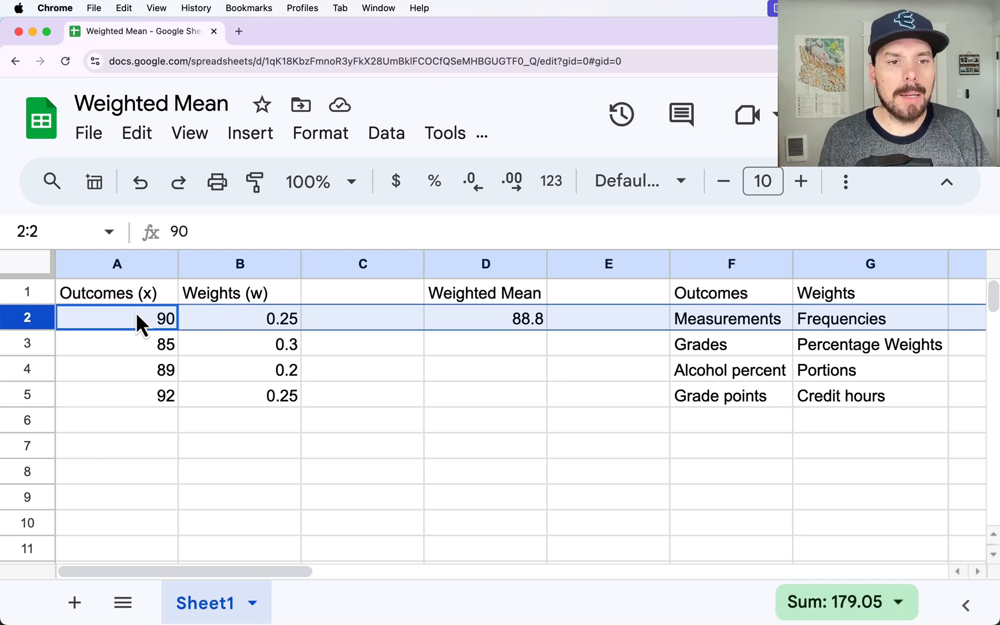
{"action": "left_click", "coordinate": [28, 347]}
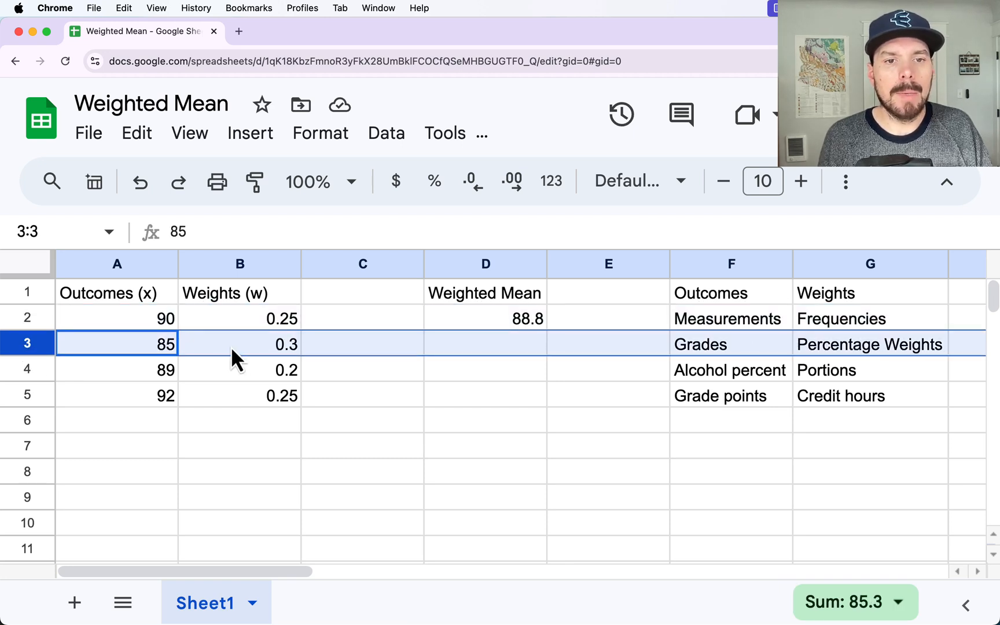
- Examine the grade outcomes and percentage weights row by row, along with the weighted mean formula in D2
{"action": "double_click", "coordinate": [159, 348]}
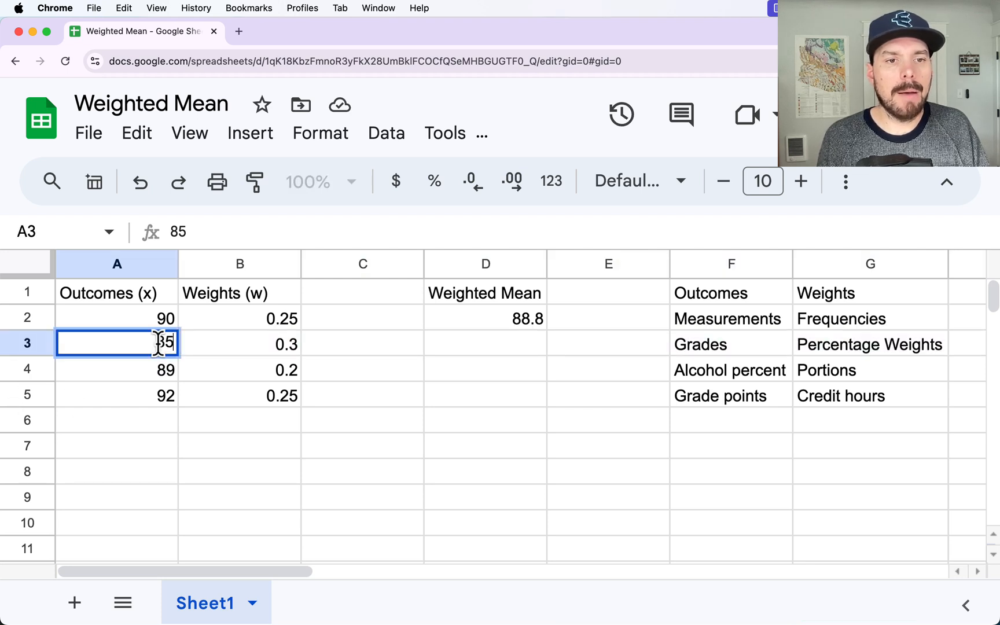
{"action": "left_click_drag", "start_coordinate": [139, 341], "coordinate": [181, 341]}
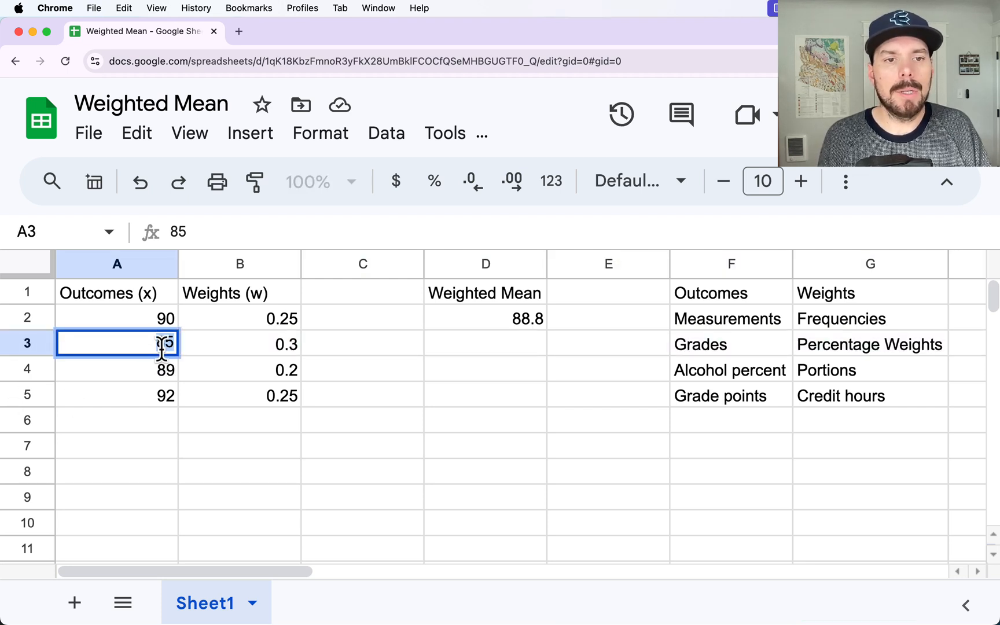
{"action": "left_click", "coordinate": [17, 372]}
{"action": "left_click", "coordinate": [20, 398]}
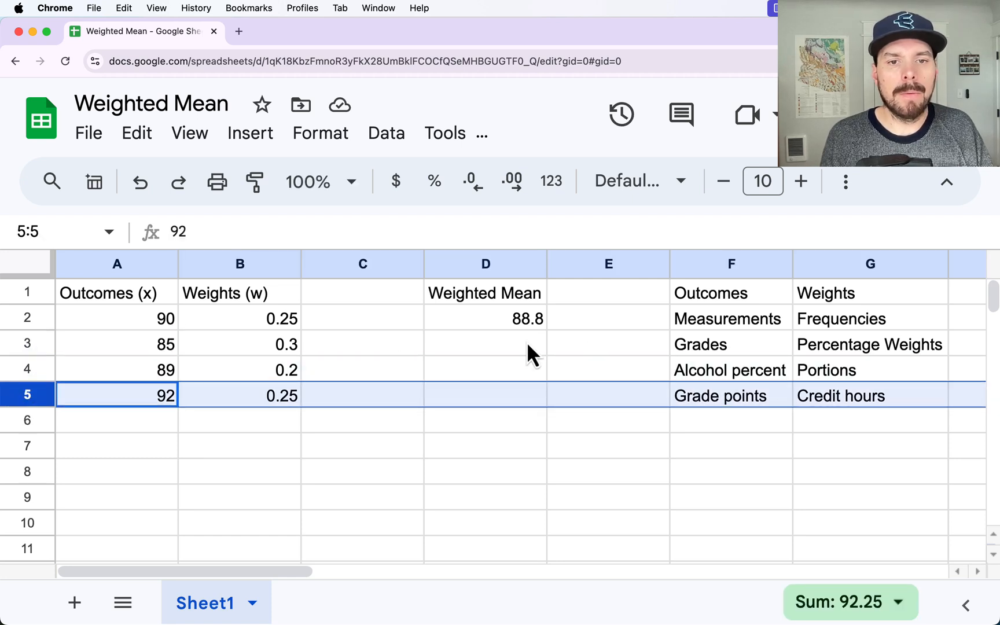
{"action": "left_click", "coordinate": [476, 325]}
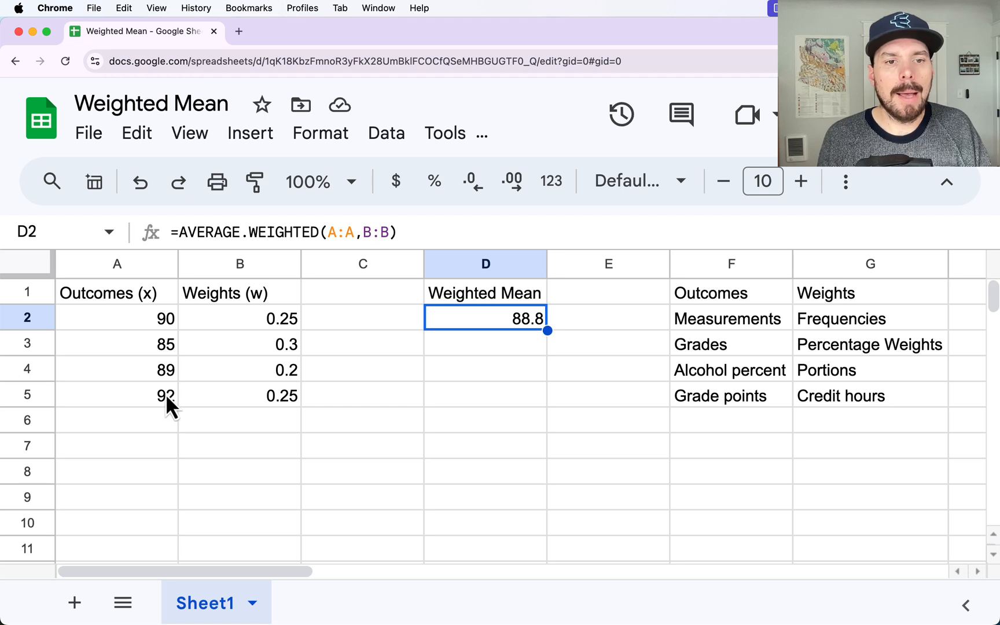
{"action": "left_click_drag", "start_coordinate": [145, 318], "coordinate": [161, 372]}
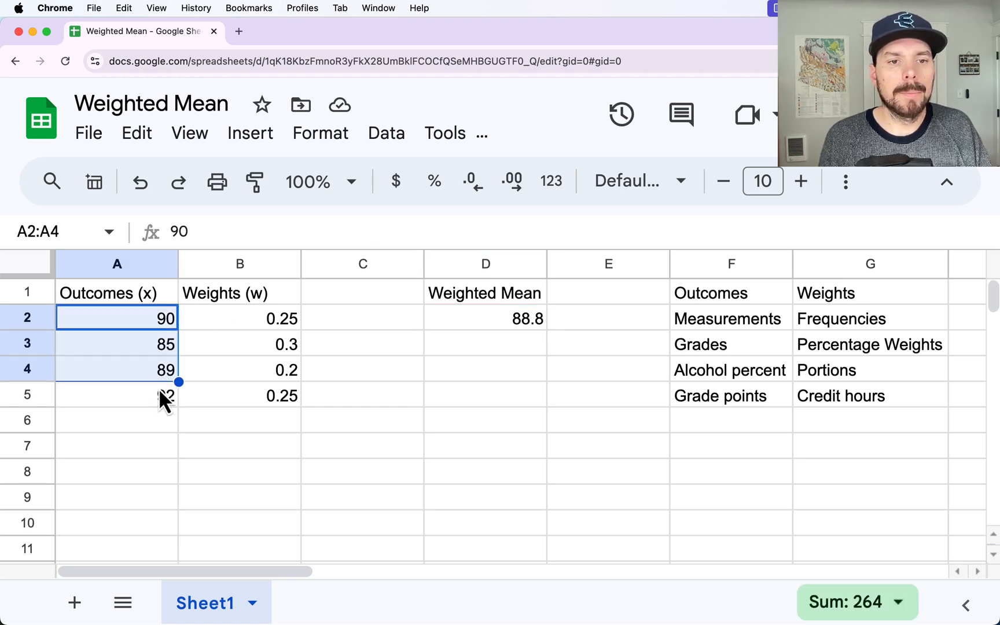
- Try the values 99, 10 and 0 in turn as the last outcome in A5 to compare their effect on the weighted mean
{"action": "left_click", "coordinate": [114, 404]}
{"action": "key", "text": "Delete"}
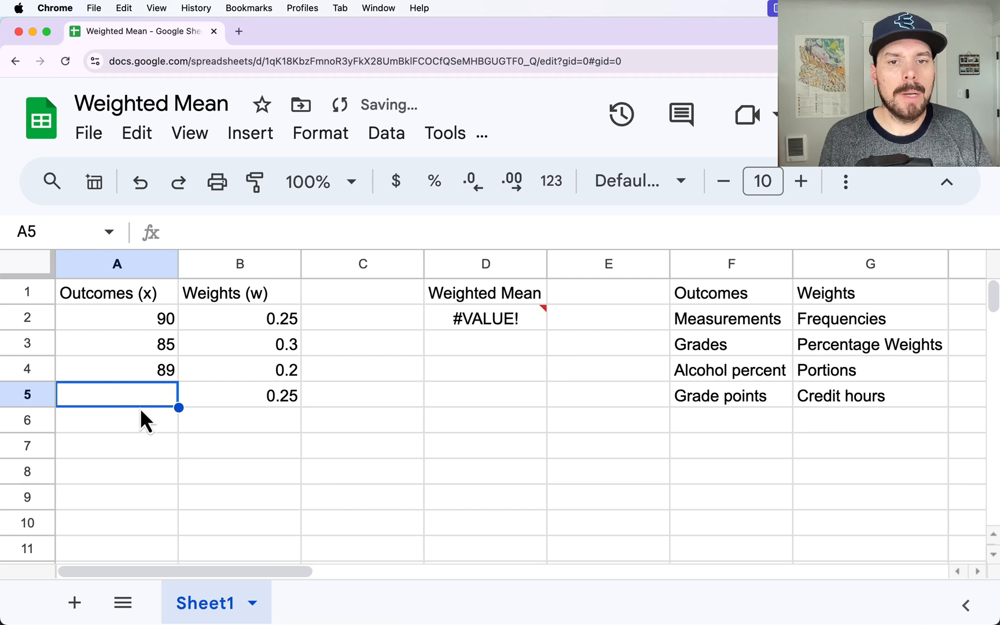
{"action": "type", "text": "99"}
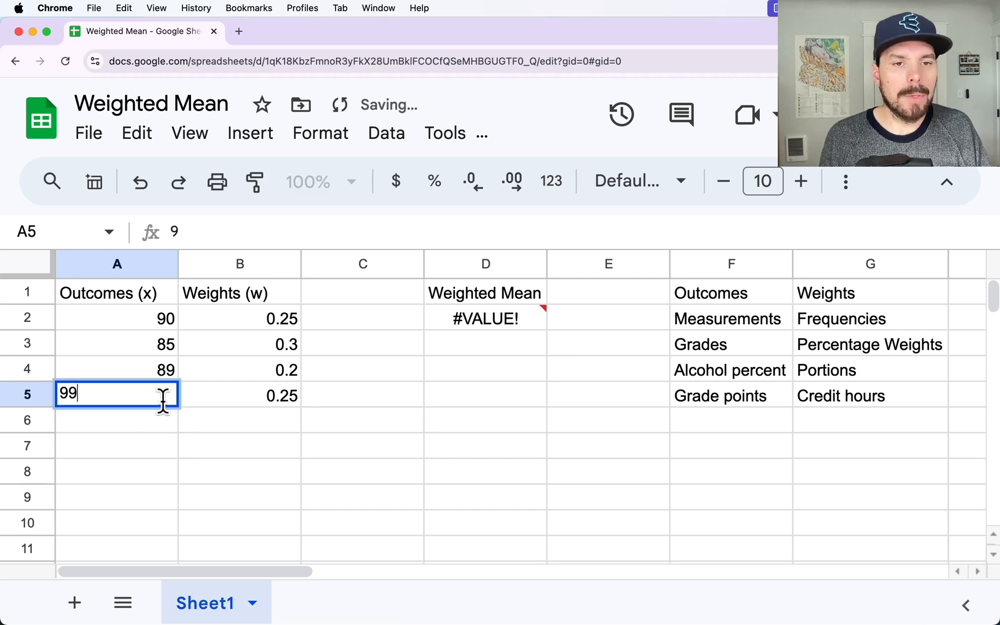
{"action": "key", "text": "Return"}
{"action": "left_click", "coordinate": [154, 400]}
{"action": "type", "text": "10"}
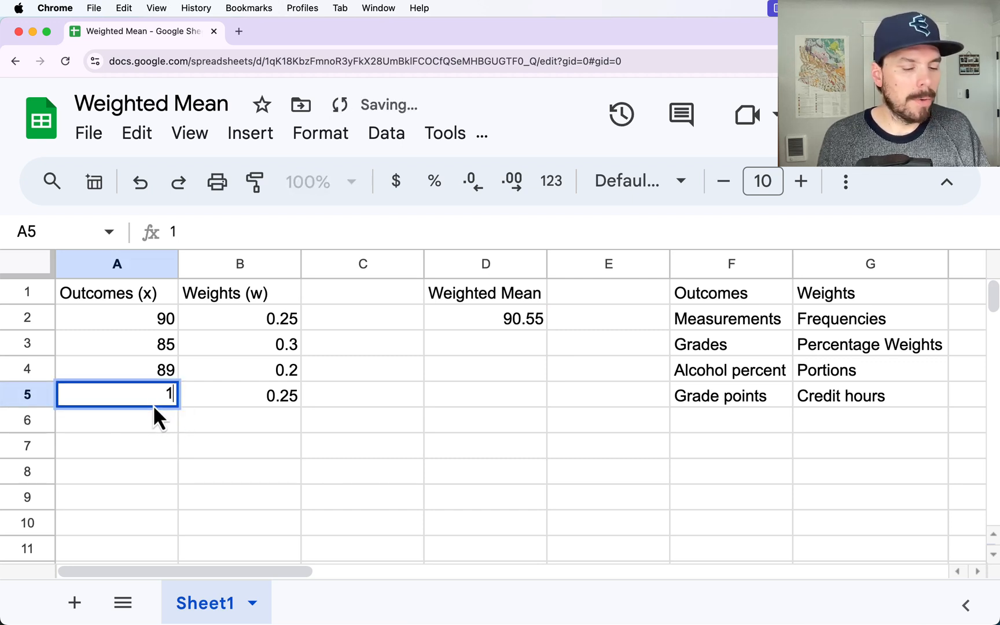
{"action": "key", "text": "Return"}
{"action": "left_click", "coordinate": [157, 399]}
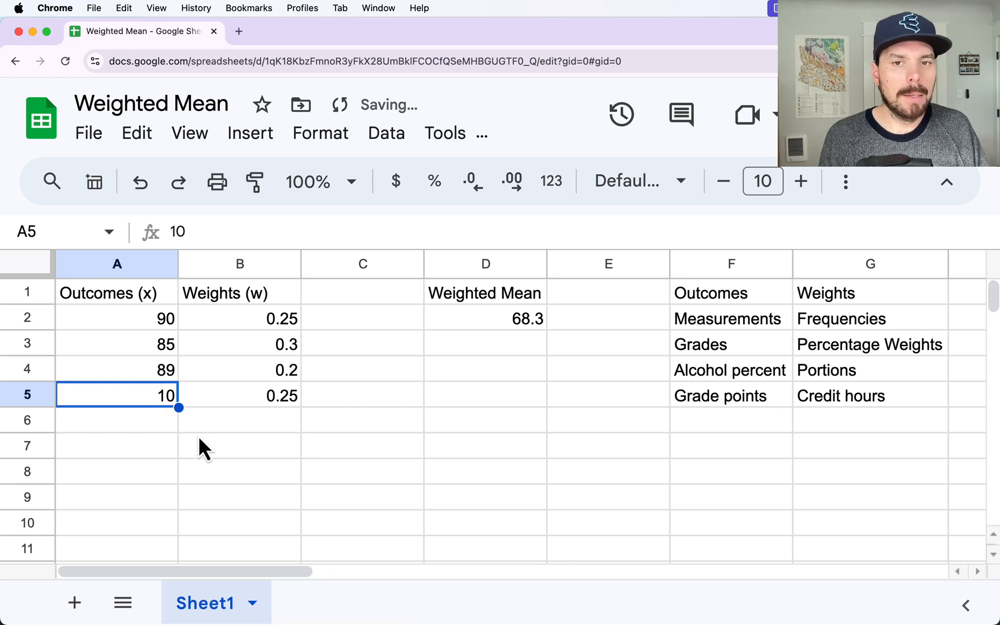
{"action": "type", "text": "0"}
{"action": "key", "text": "Return"}
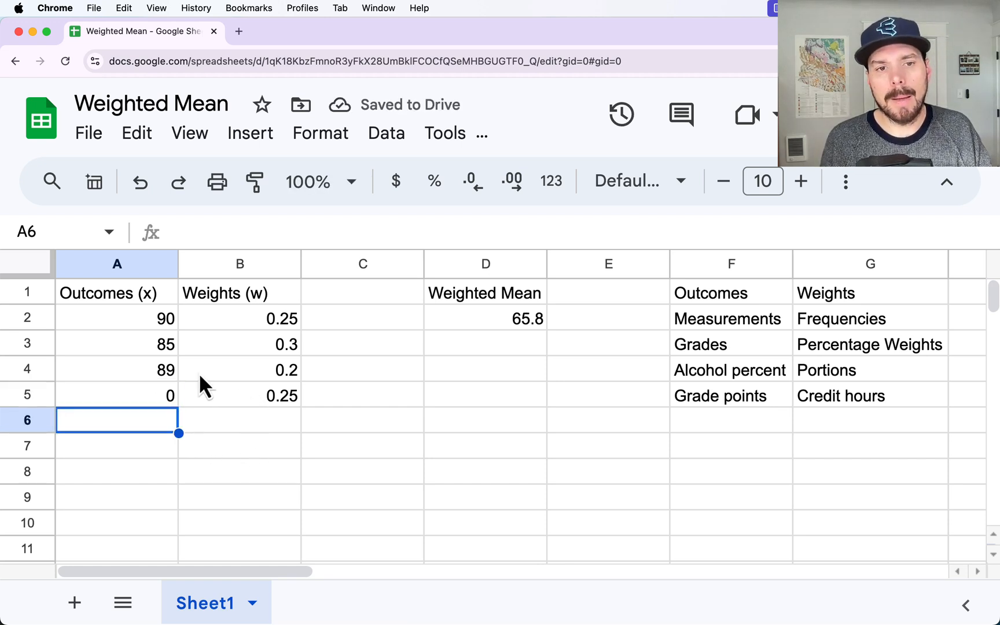
- Replace the data in A2:B5 with grade points 4, 3, 2, 3 and credit hours 5, 4, 5, 3
{"action": "left_click_drag", "start_coordinate": [700, 399], "coordinate": [841, 409]}
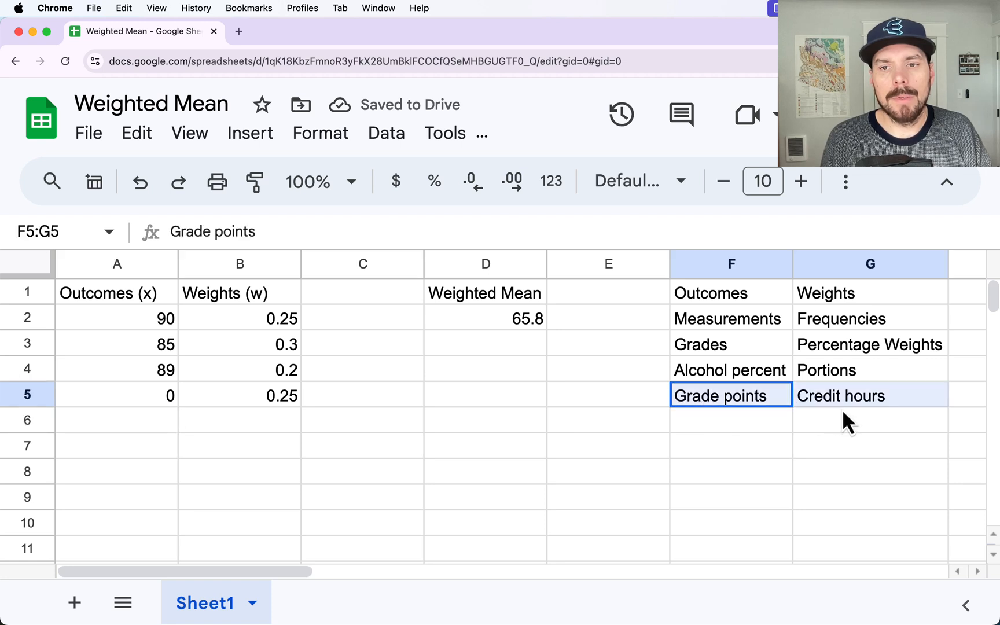
{"action": "left_click_drag", "start_coordinate": [148, 319], "coordinate": [252, 391]}
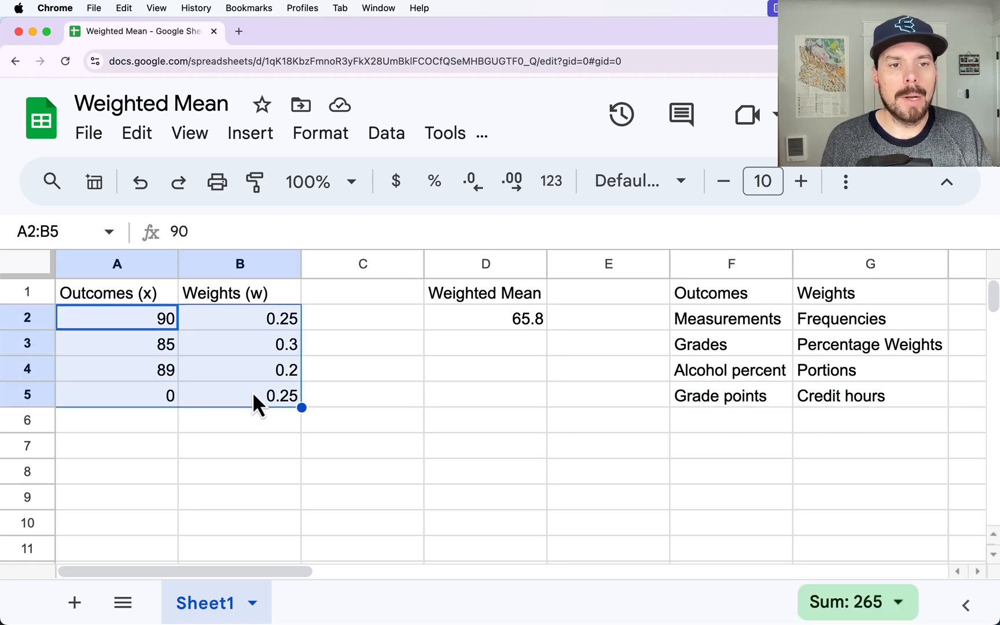
{"action": "key", "text": "Delete"}
{"action": "left_click", "coordinate": [111, 327]}
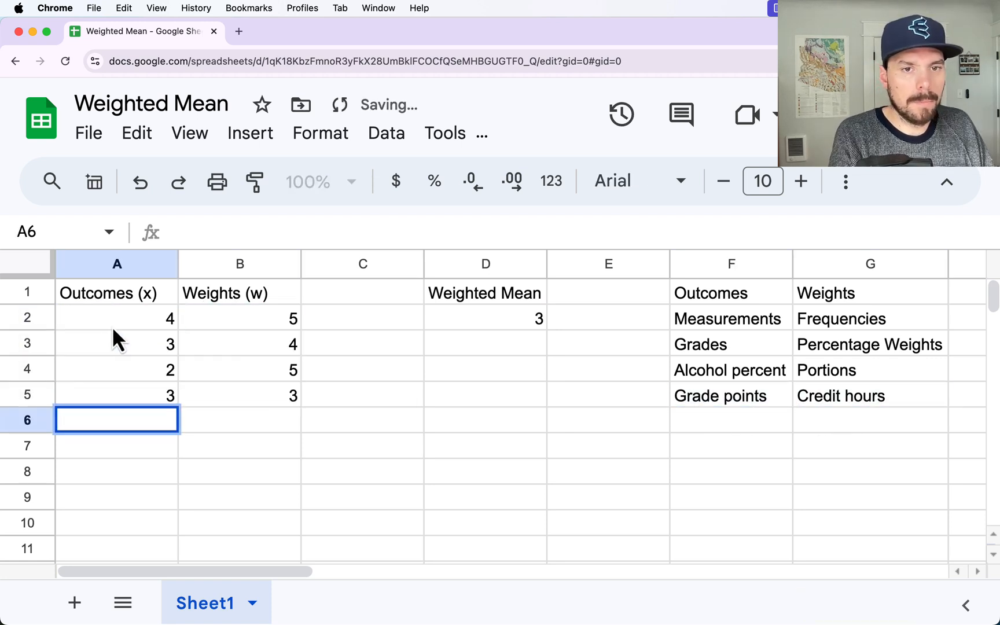
- Review the credit hours in B2:B5, the grade points in A2:A5 and the weighted mean in D2
{"action": "left_click_drag", "start_coordinate": [207, 318], "coordinate": [232, 404]}
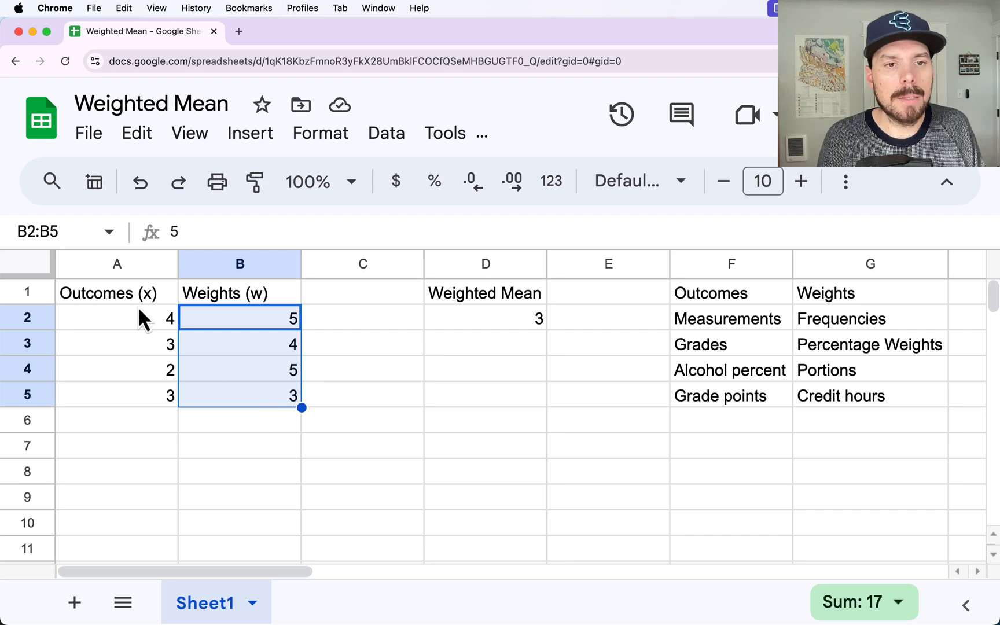
{"action": "left_click_drag", "start_coordinate": [138, 317], "coordinate": [142, 393]}
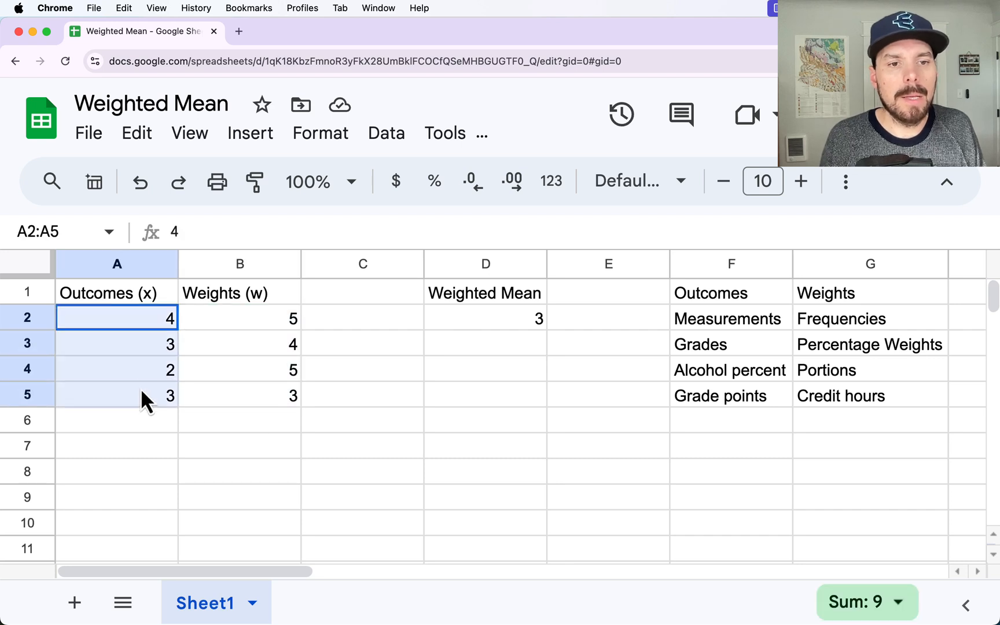
{"action": "left_click", "coordinate": [146, 319]}
{"action": "left_click", "coordinate": [139, 350]}
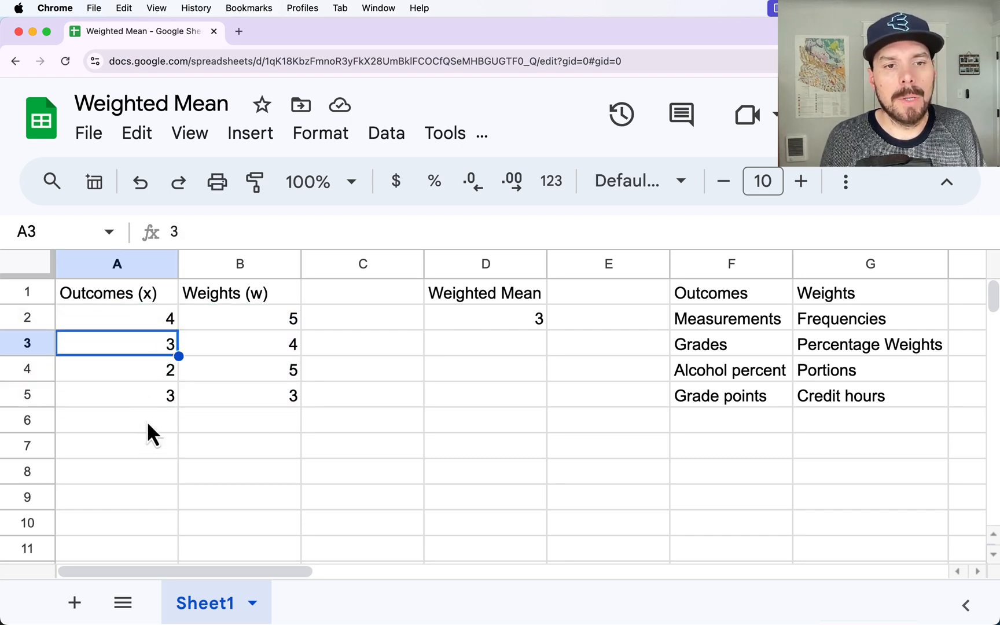
{"action": "left_click_drag", "start_coordinate": [138, 325], "coordinate": [147, 394]}
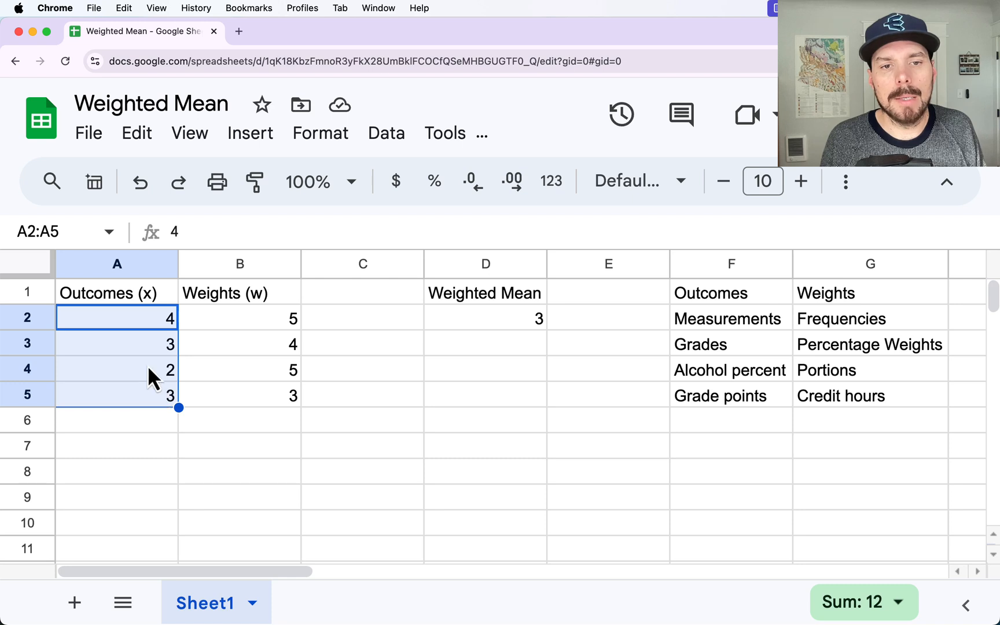
{"action": "left_click_drag", "start_coordinate": [510, 368], "coordinate": [515, 345]}
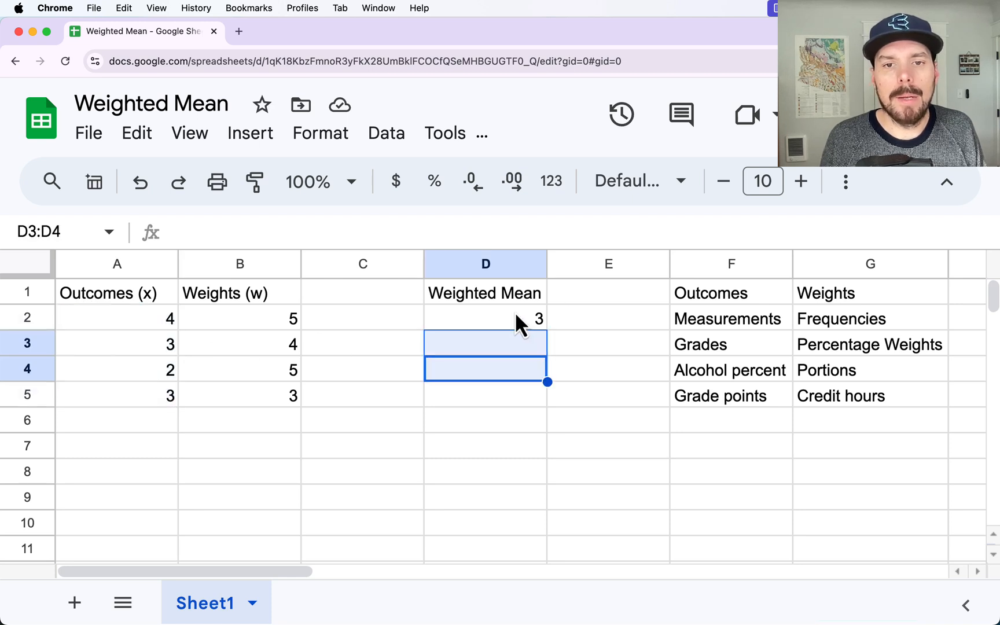
{"action": "left_click", "coordinate": [513, 315]}
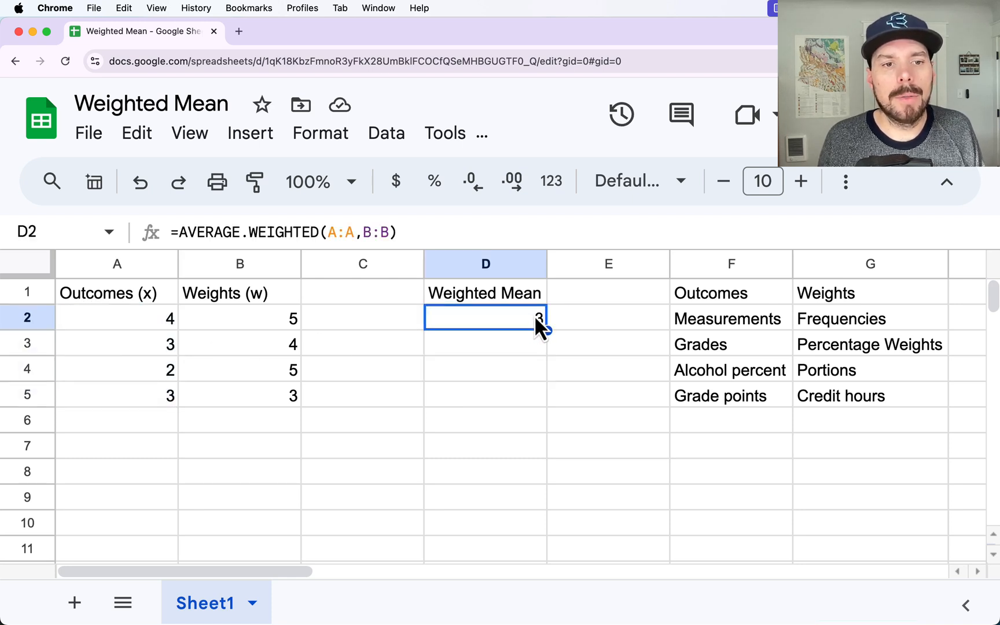
- Try an outcome of 2 in A5, replacing it with 1 as the final entry
{"action": "left_click", "coordinate": [138, 395]}
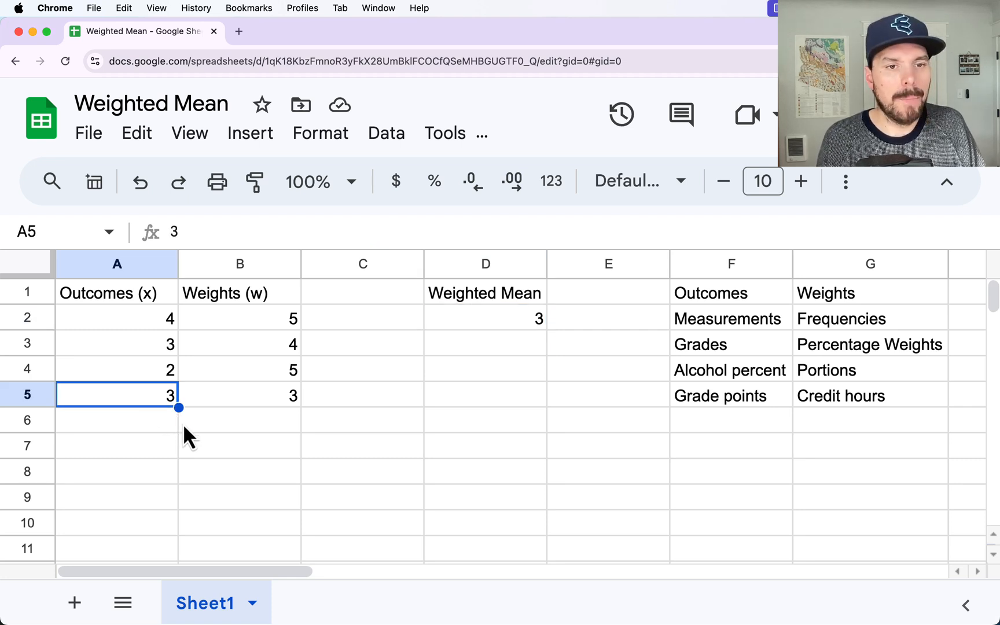
{"action": "type", "text": "2"}
{"action": "key", "text": "Return"}
{"action": "key", "text": "Return"}
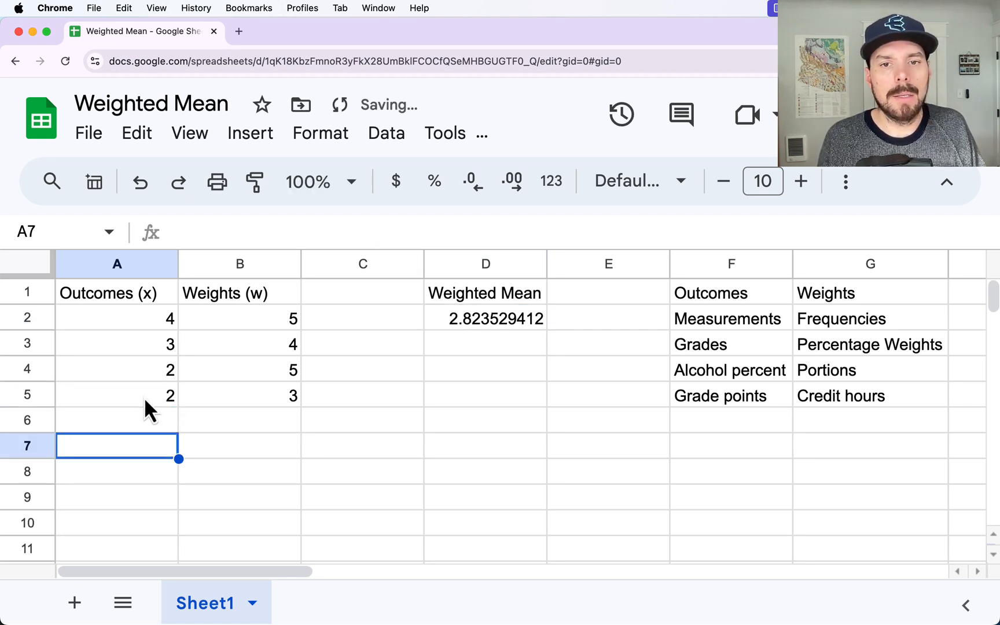
{"action": "left_click", "coordinate": [144, 397]}
{"action": "type", "text": "1"}
{"action": "left_click", "coordinate": [160, 492]}
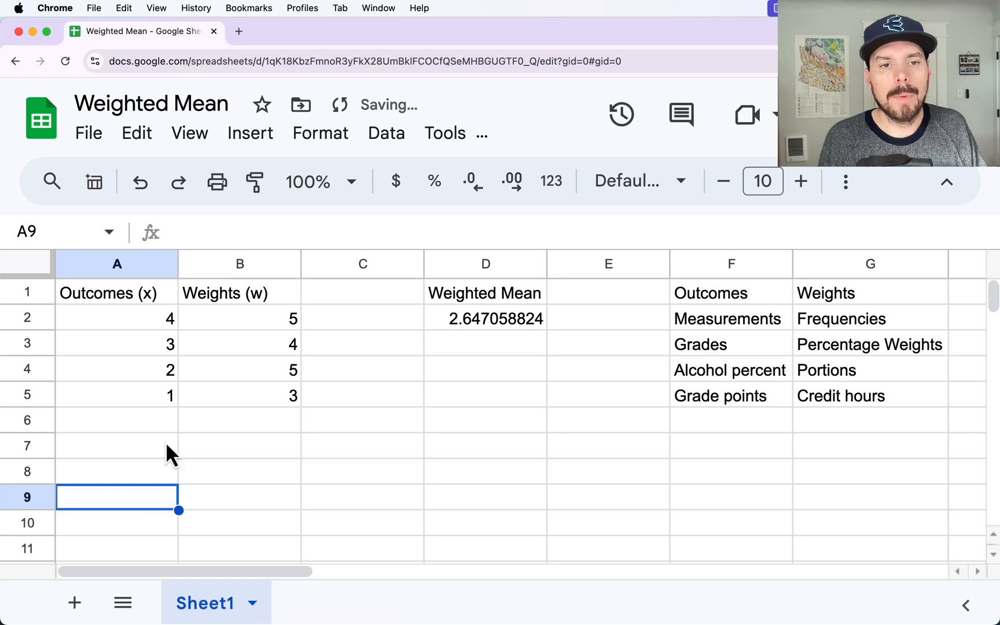
- Shift the data pairs down one row and enter outcome 3.98 with weight 68 in row 2
{"action": "left_click_drag", "start_coordinate": [132, 318], "coordinate": [221, 431]}
{"action": "left_click", "coordinate": [136, 316]}
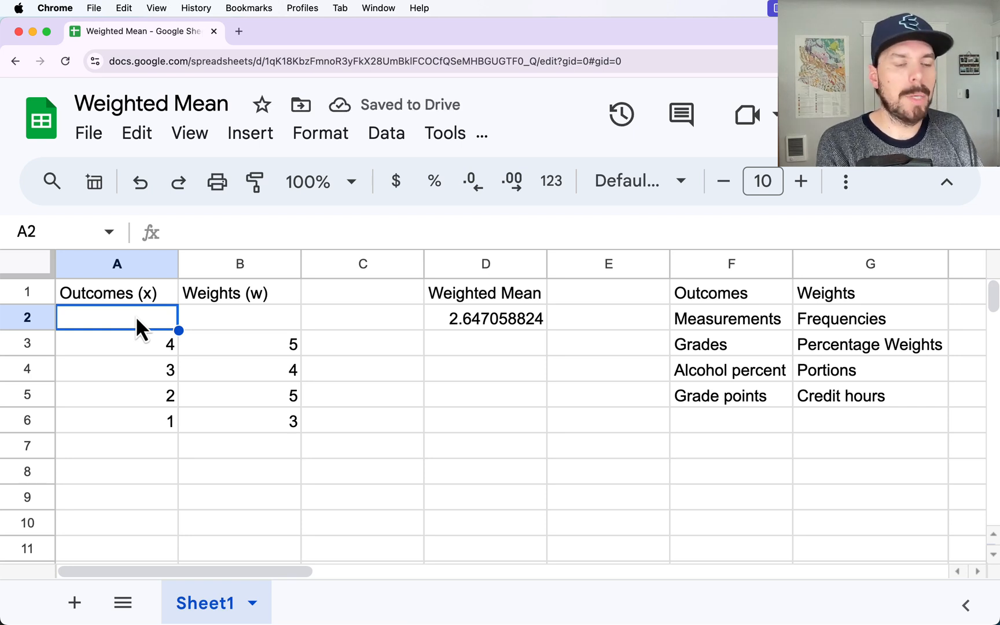
{"action": "type", "text": "3.98"}
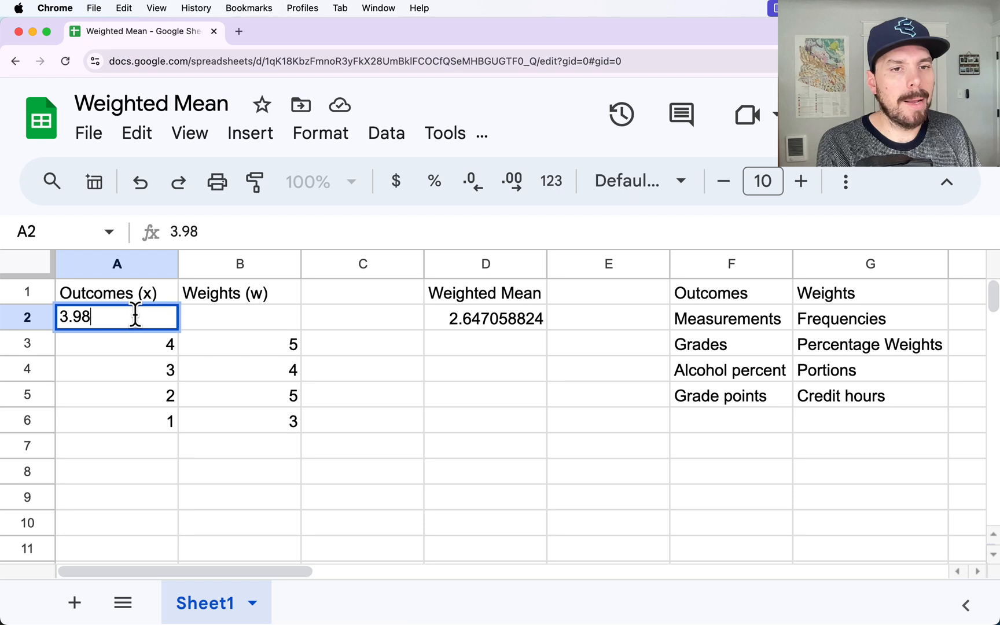
{"action": "key", "text": "Tab"}
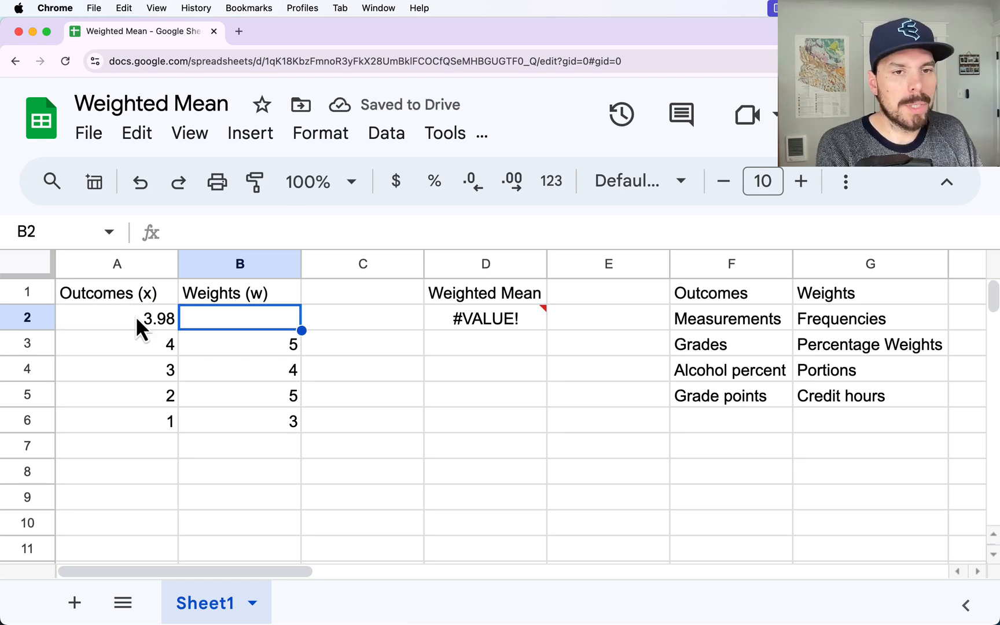
{"action": "type", "text": "68"}
{"action": "key", "text": "Return"}
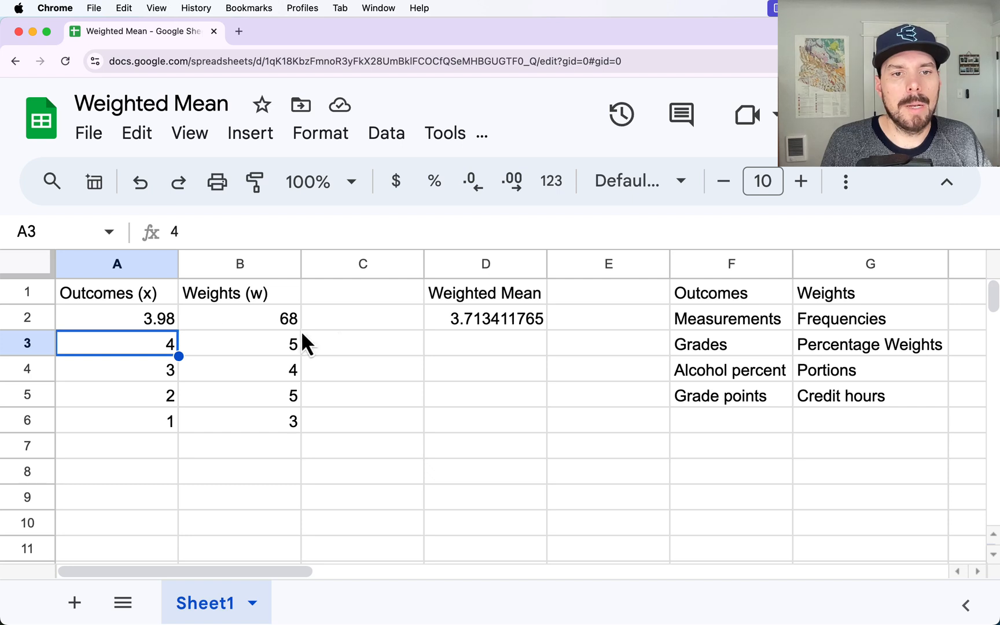
- Check the weighted mean formula in D2, the weights in B3:B6 and the outcomes in A3:A6
{"action": "left_click", "coordinate": [513, 321]}
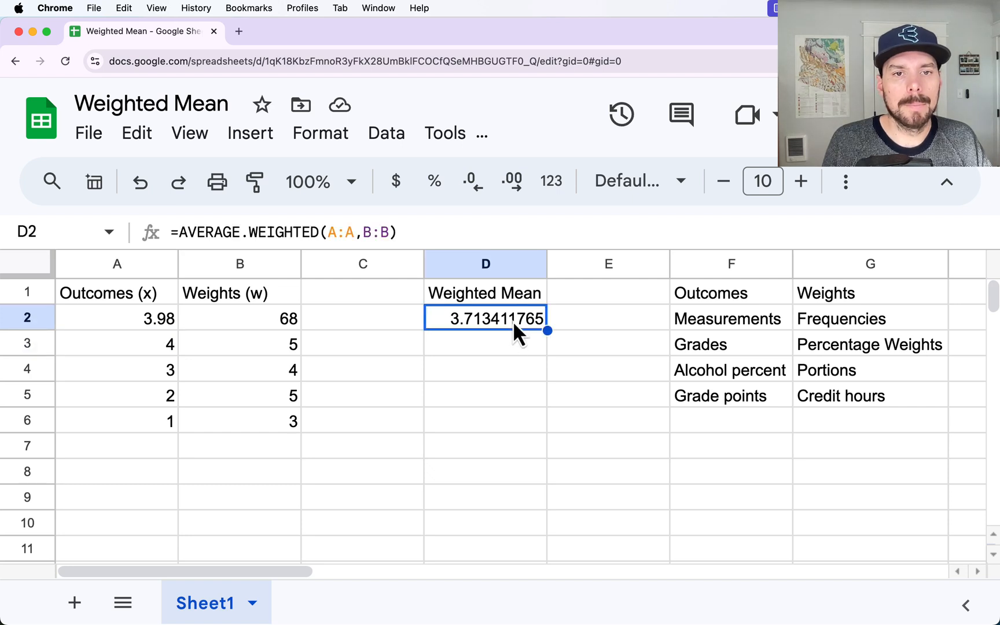
{"action": "left_click", "coordinate": [393, 232]}
{"action": "key", "text": "Return"}
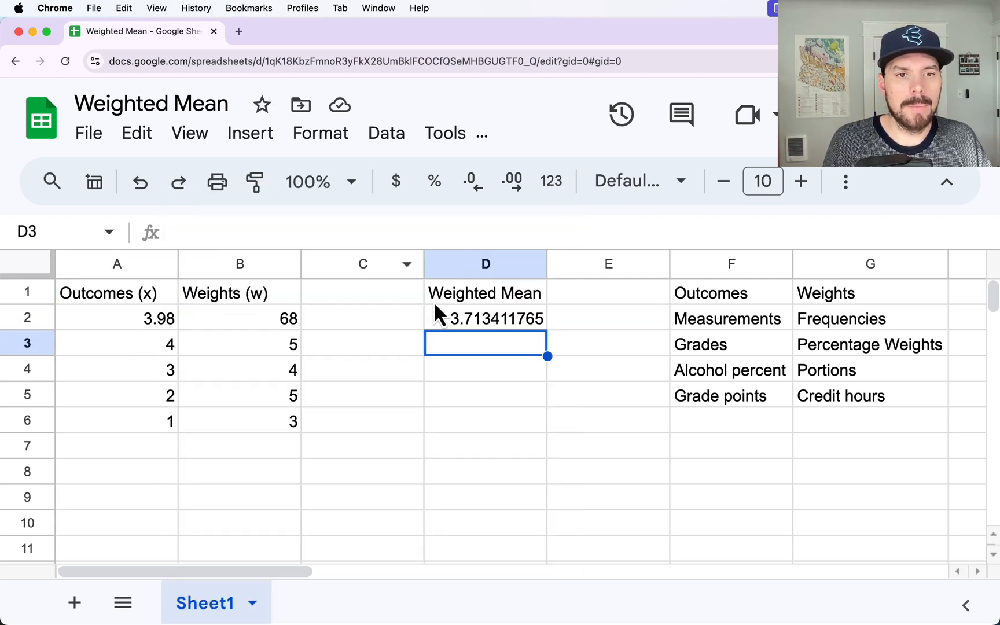
{"action": "left_click", "coordinate": [158, 344]}
{"action": "left_click_drag", "start_coordinate": [216, 351], "coordinate": [261, 419]}
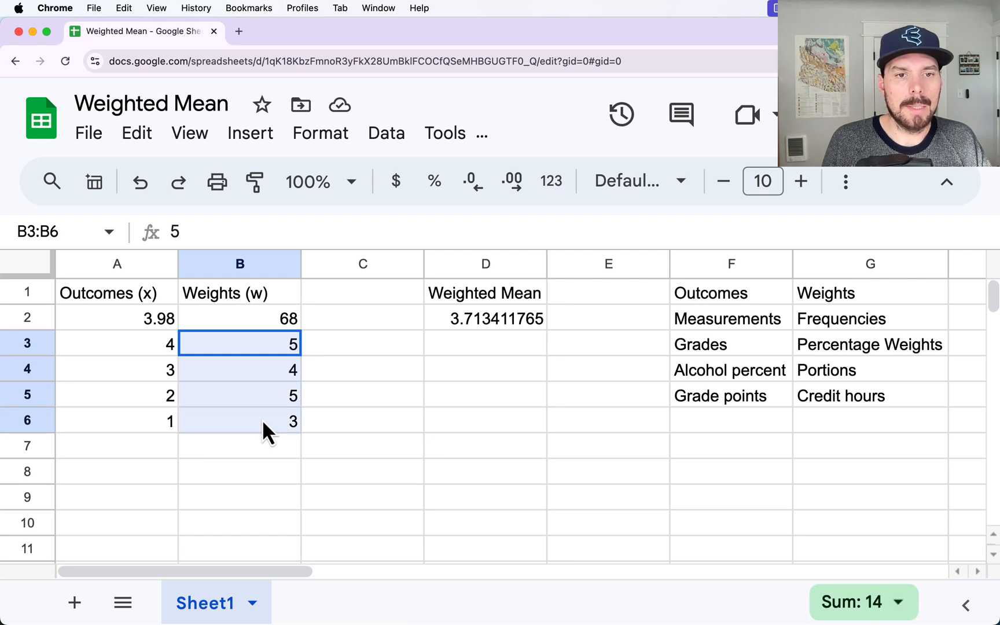
{"action": "left_click_drag", "start_coordinate": [129, 349], "coordinate": [138, 422]}
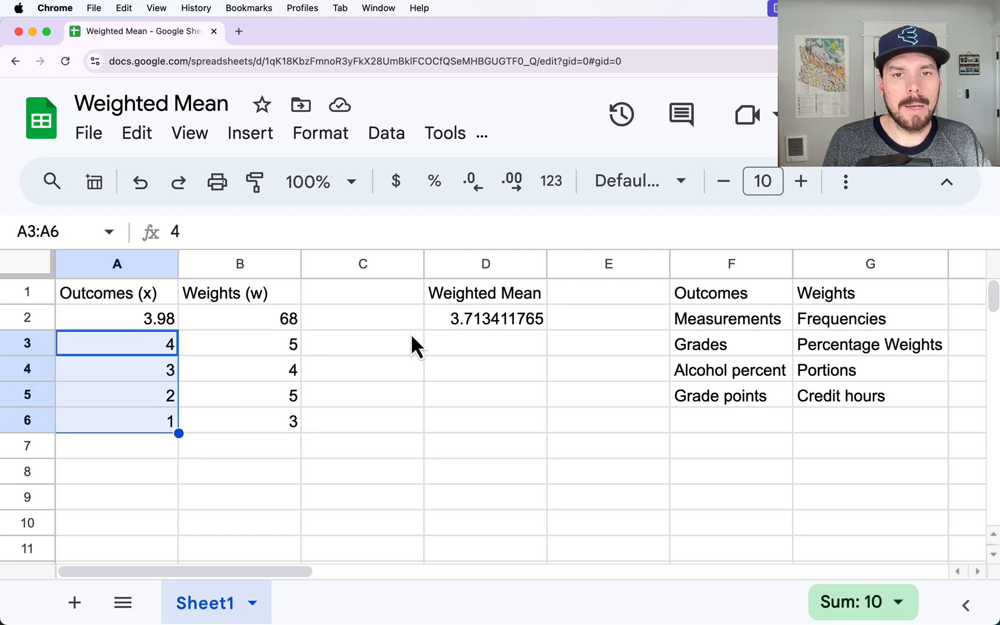
- Try an outcome of 3 in A6, replacing it with 4 as the final entry
{"action": "left_click", "coordinate": [143, 427]}
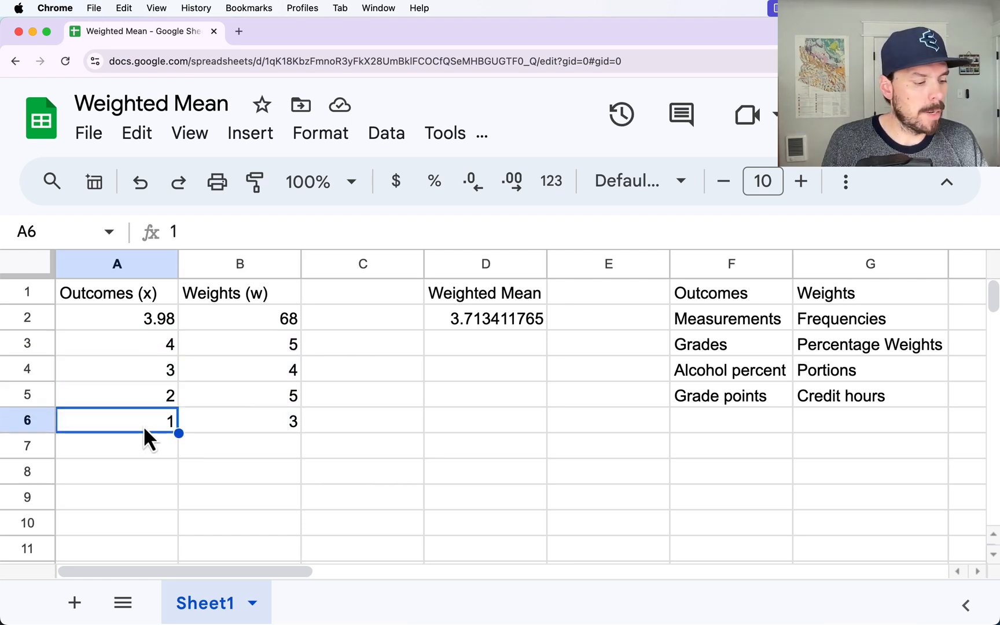
{"action": "type", "text": "3"}
{"action": "left_click", "coordinate": [151, 504]}
{"action": "left_click", "coordinate": [145, 419]}
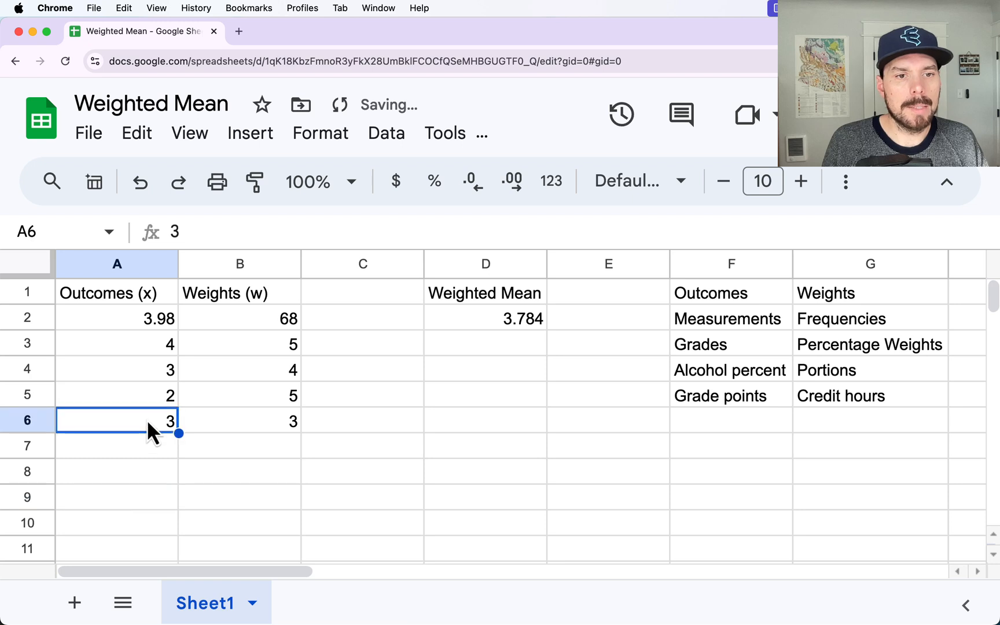
{"action": "type", "text": "4"}
{"action": "left_click", "coordinate": [147, 396]}
- Set the outcomes in A4 and A5 to 4
{"action": "left_click", "coordinate": [148, 367]}
{"action": "type", "text": "4"}
{"action": "left_click", "coordinate": [152, 396]}
{"action": "type", "text": "4"}
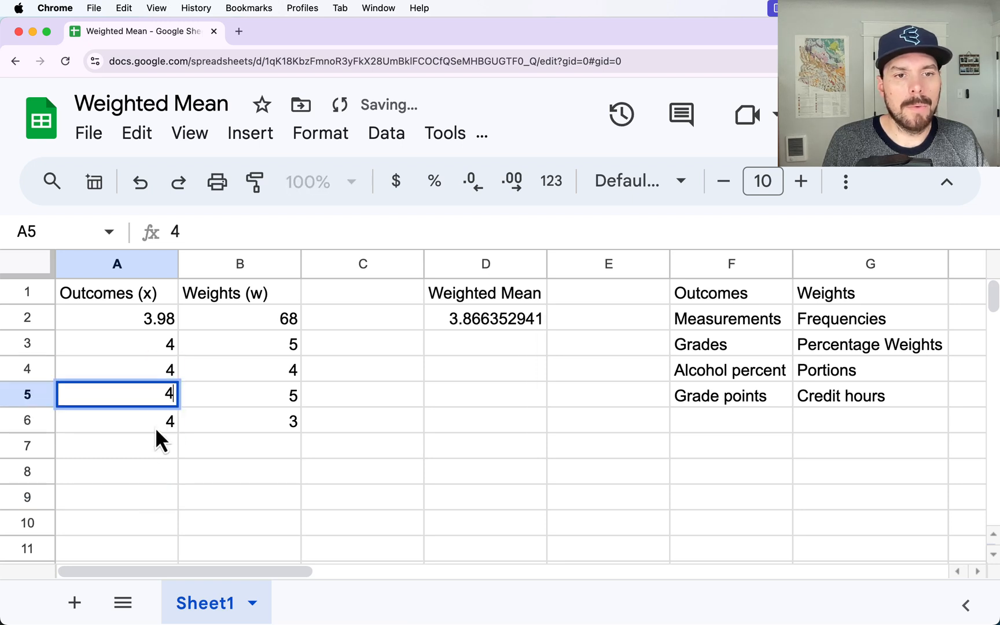
{"action": "left_click", "coordinate": [153, 446]}
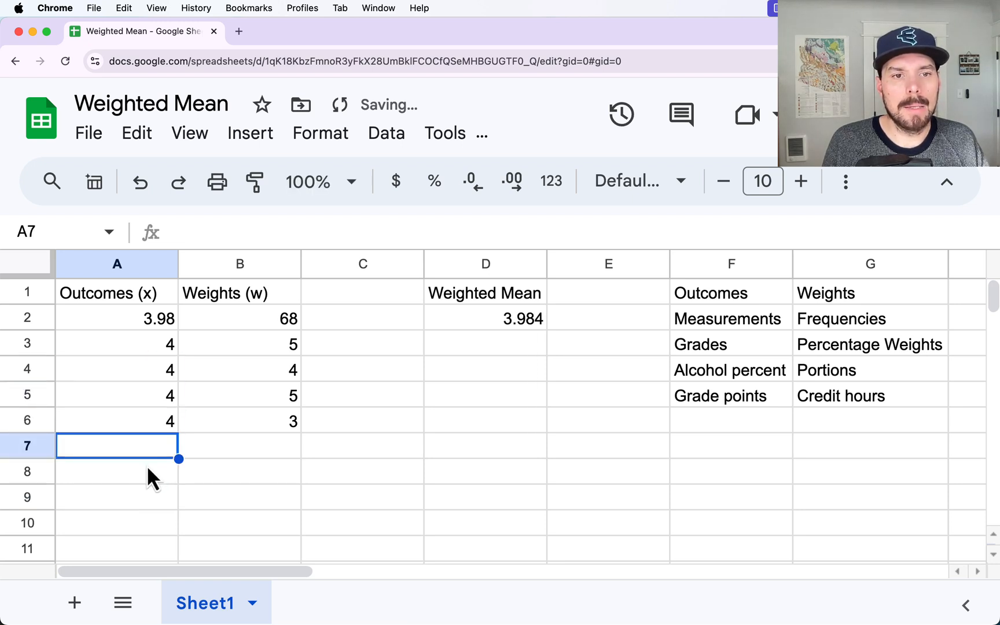
- Set the four outcomes in A3:A6 to 3, keeping their weights
{"action": "left_click", "coordinate": [155, 344]}
{"action": "type", "text": "3"}
{"action": "left_click", "coordinate": [155, 373]}
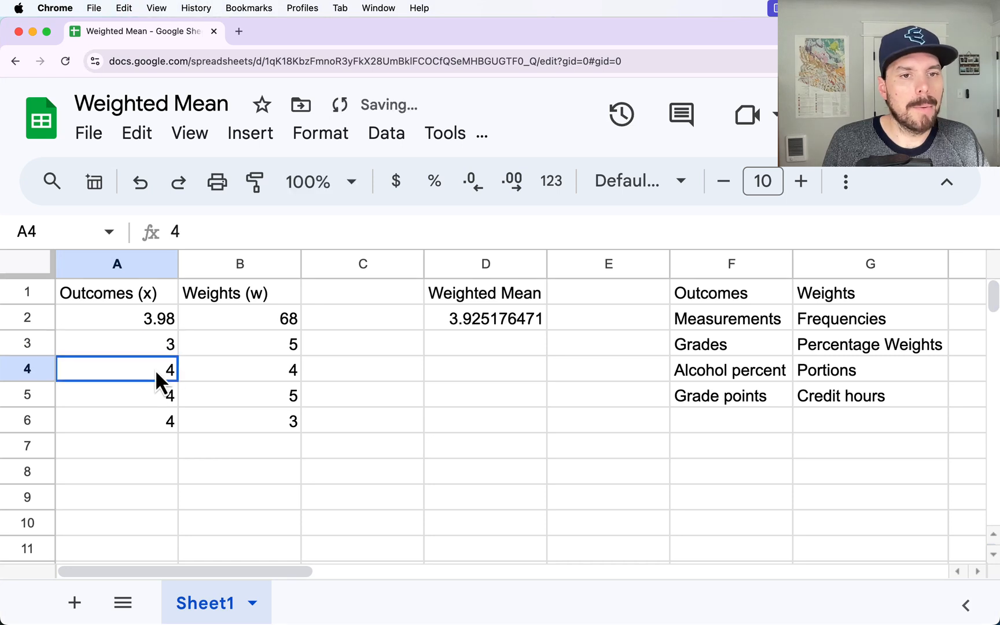
{"action": "type", "text": "3"}
{"action": "left_click", "coordinate": [153, 398]}
{"action": "type", "text": "3"}
{"action": "left_click", "coordinate": [145, 424]}
{"action": "type", "text": "3"}
{"action": "left_click", "coordinate": [125, 472]}
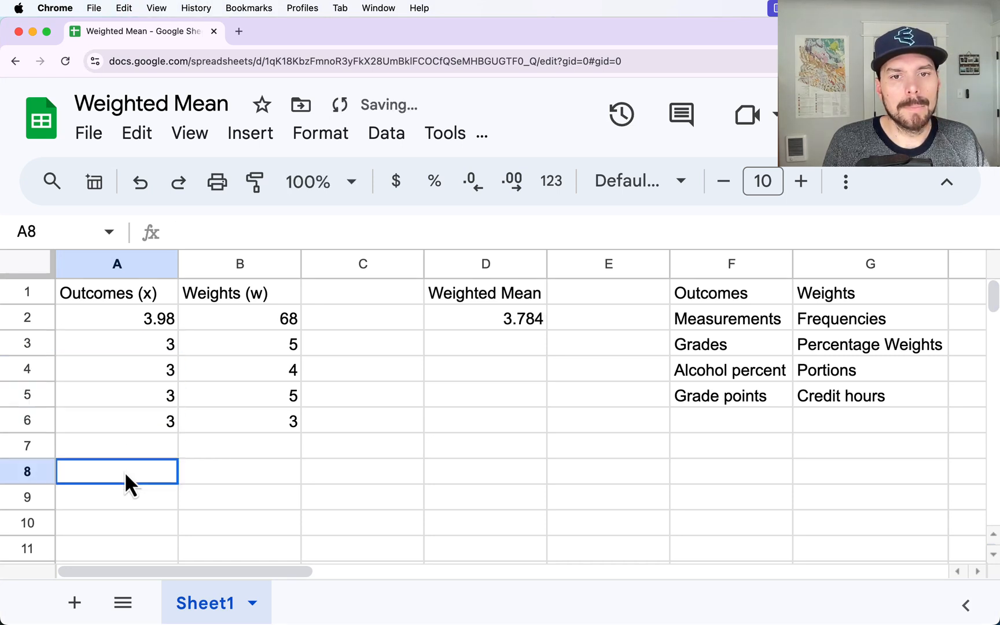
- Set the outcomes in A3, A4 and A5 to 4
{"action": "left_click", "coordinate": [130, 349]}
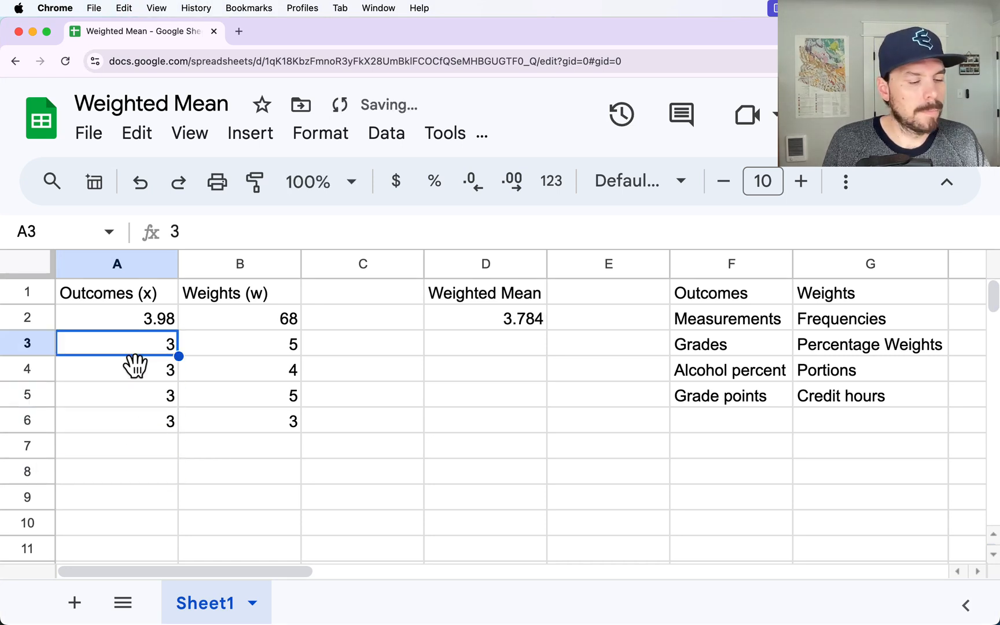
{"action": "type", "text": "4"}
{"action": "left_click", "coordinate": [140, 376]}
{"action": "type", "text": "4"}
{"action": "left_click", "coordinate": [141, 413]}
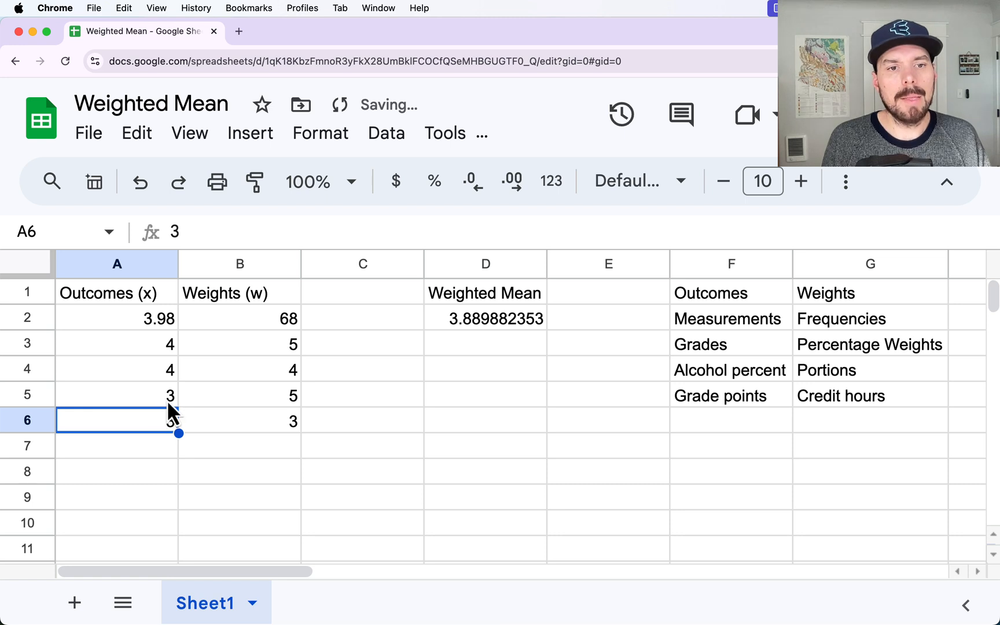
{"action": "left_click", "coordinate": [161, 399]}
{"action": "type", "text": "4"}
{"action": "left_click", "coordinate": [153, 470]}
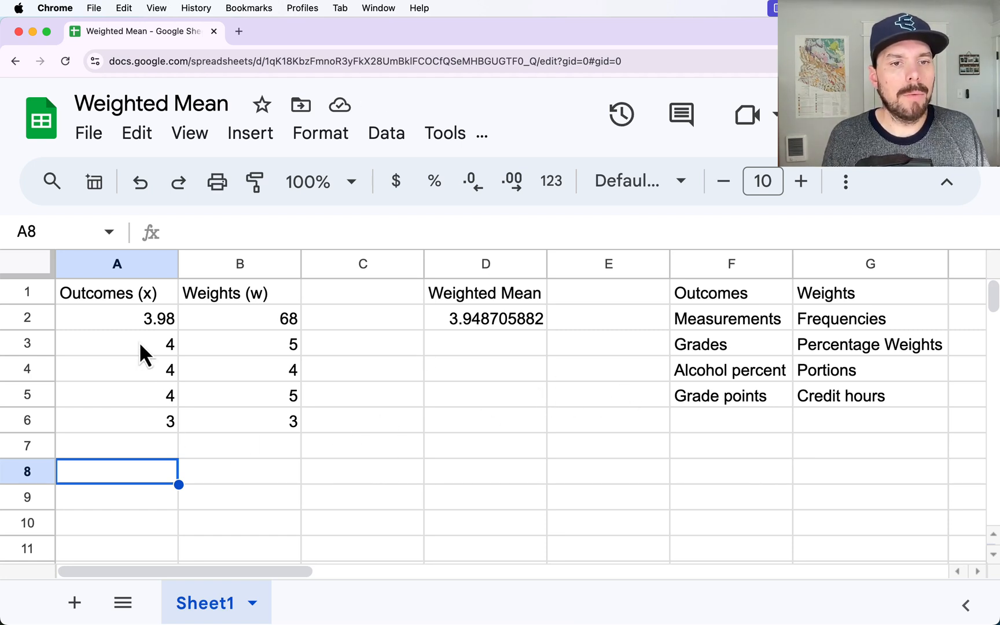
- Clear the outcome and weight pairs in A4:B6 and check the remaining pair in row 3
{"action": "left_click_drag", "start_coordinate": [139, 368], "coordinate": [248, 423]}
{"action": "key", "text": "Delete"}
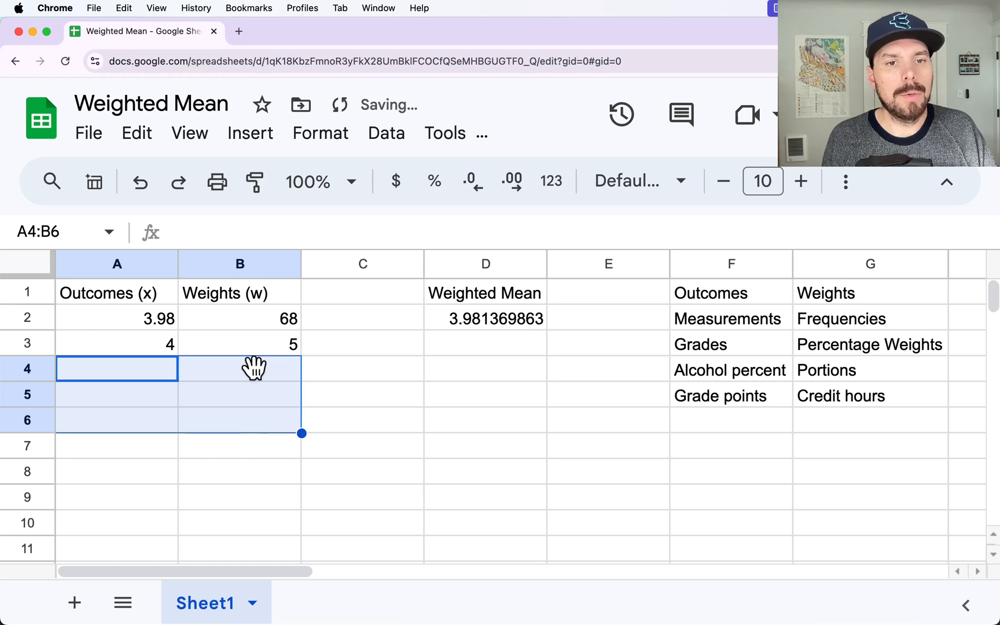
{"action": "left_click", "coordinate": [249, 348]}
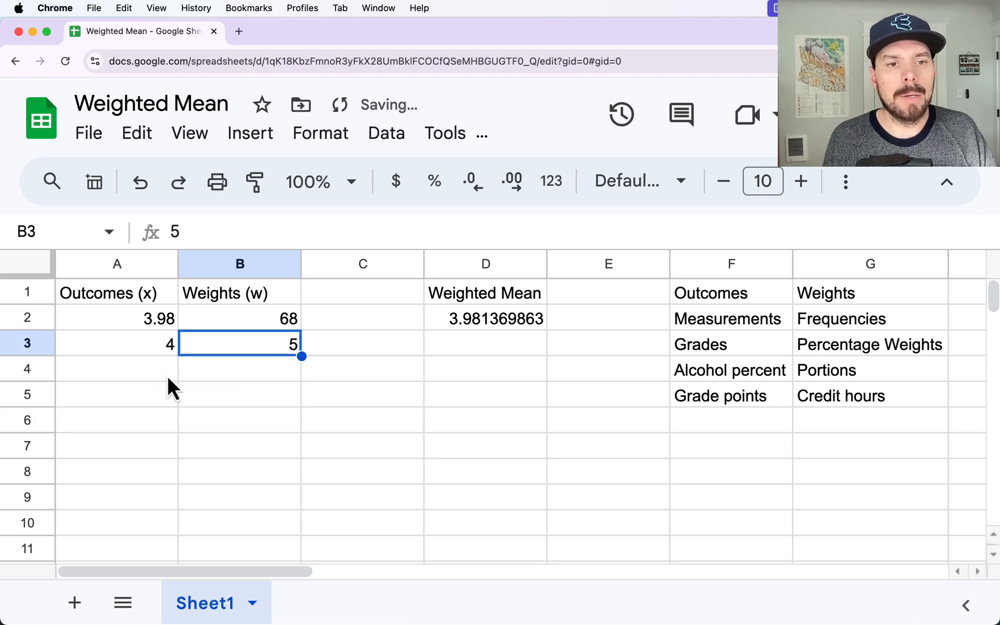
{"action": "left_click", "coordinate": [143, 344]}
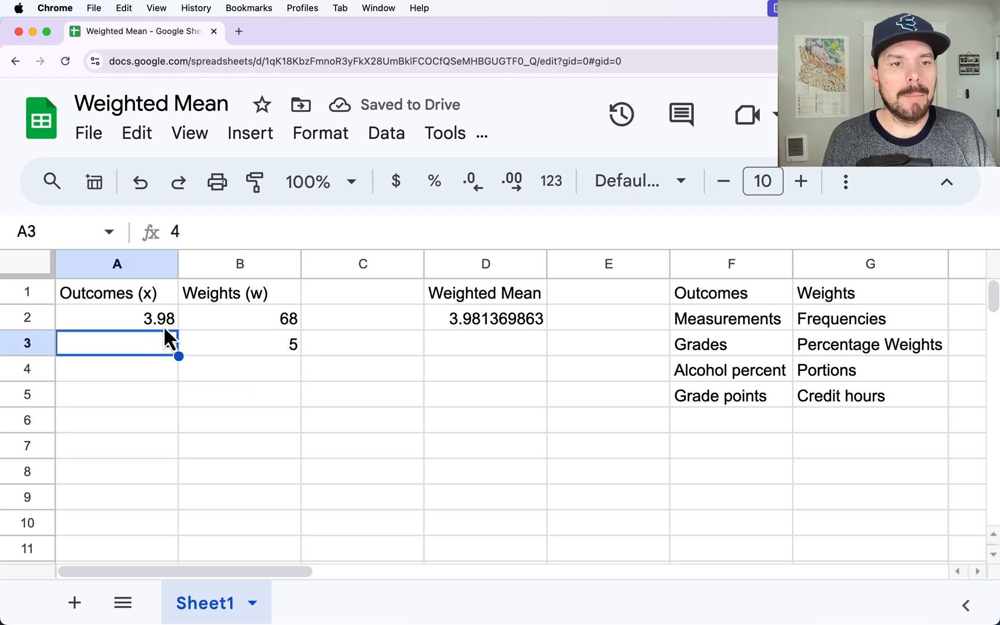
- Try an outcome of 3.77 in A2
{"action": "left_click", "coordinate": [161, 323]}
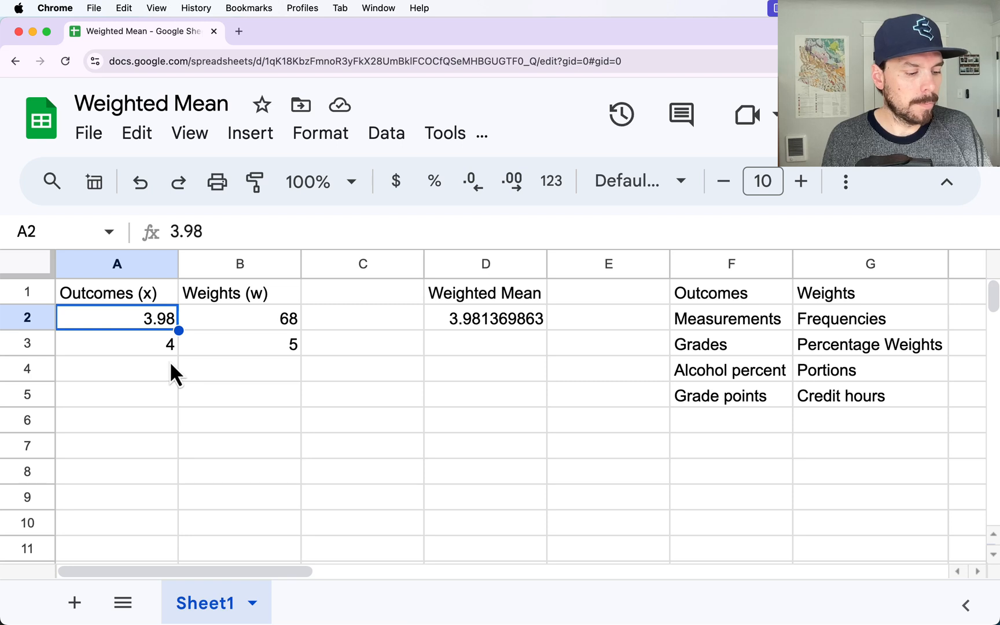
{"action": "type", "text": "3.7"}
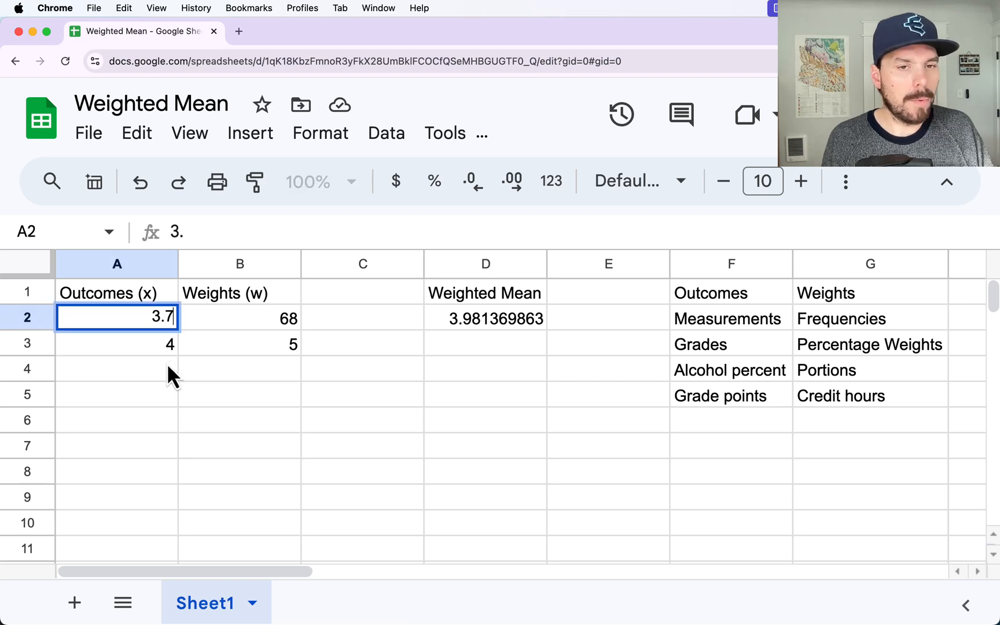
{"action": "type", "text": "8"}
{"action": "key", "text": "BackSpace"}
{"action": "type", "text": "7"}
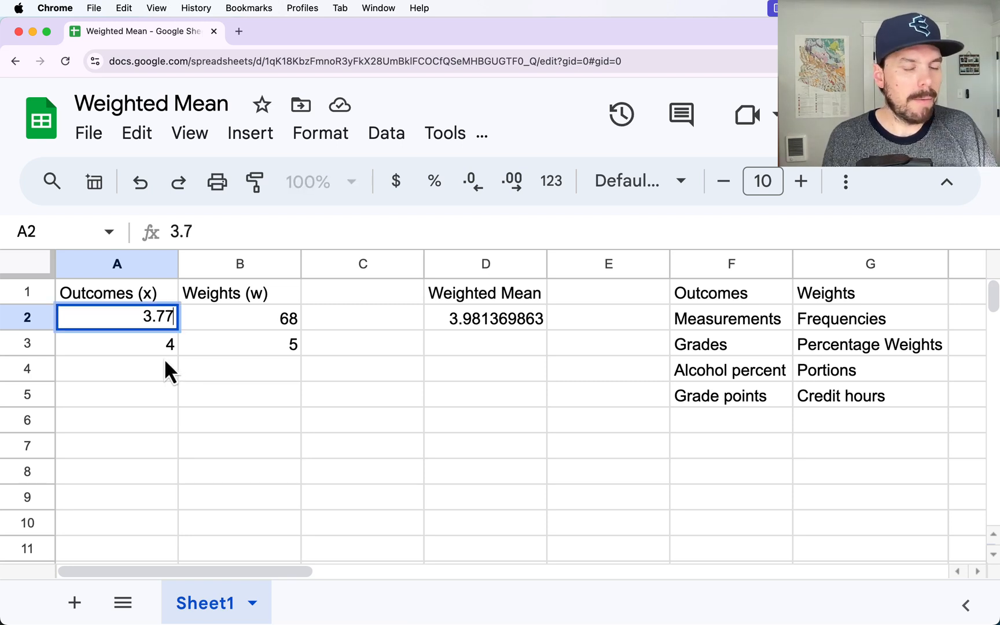
{"action": "key", "text": "Return"}
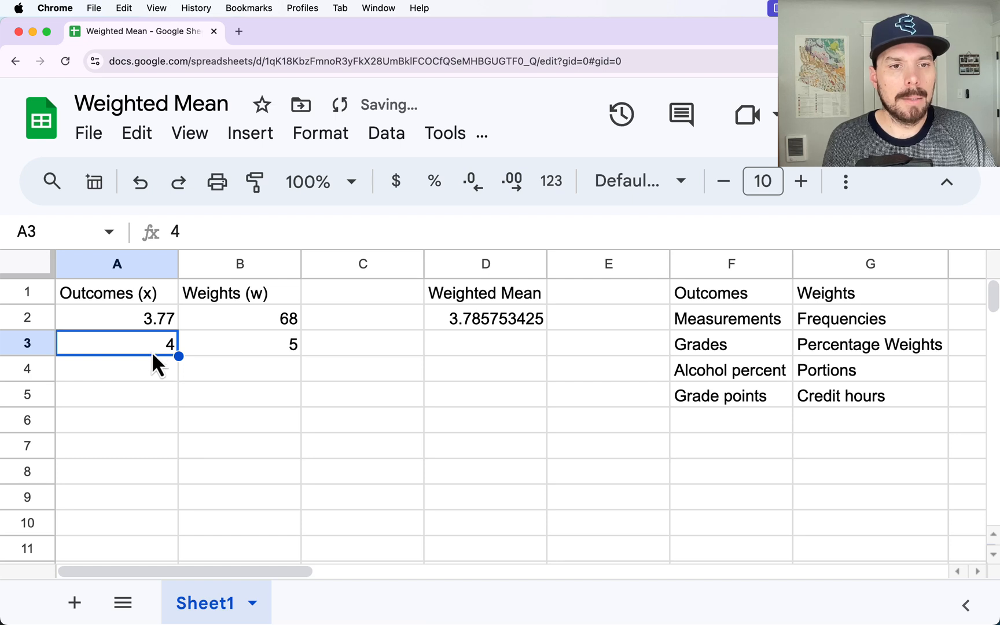
- Set the outcome in A2 to 3.79 and check the outcome and weight pair in row 2
{"action": "left_click", "coordinate": [153, 322]}
{"action": "type", "text": "3."}
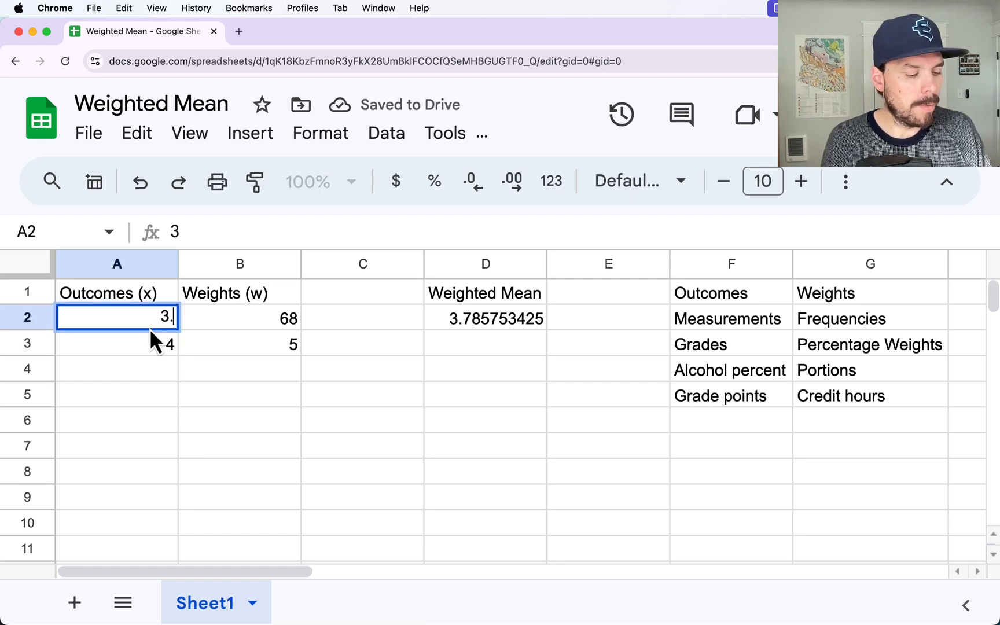
{"action": "type", "text": "79"}
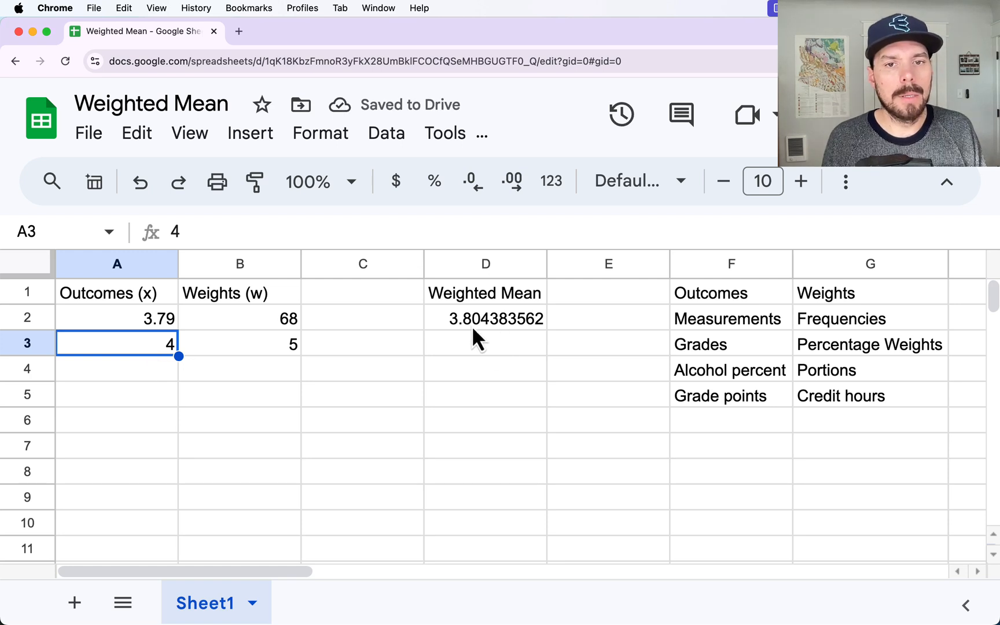
{"action": "left_click_drag", "start_coordinate": [136, 320], "coordinate": [266, 322]}
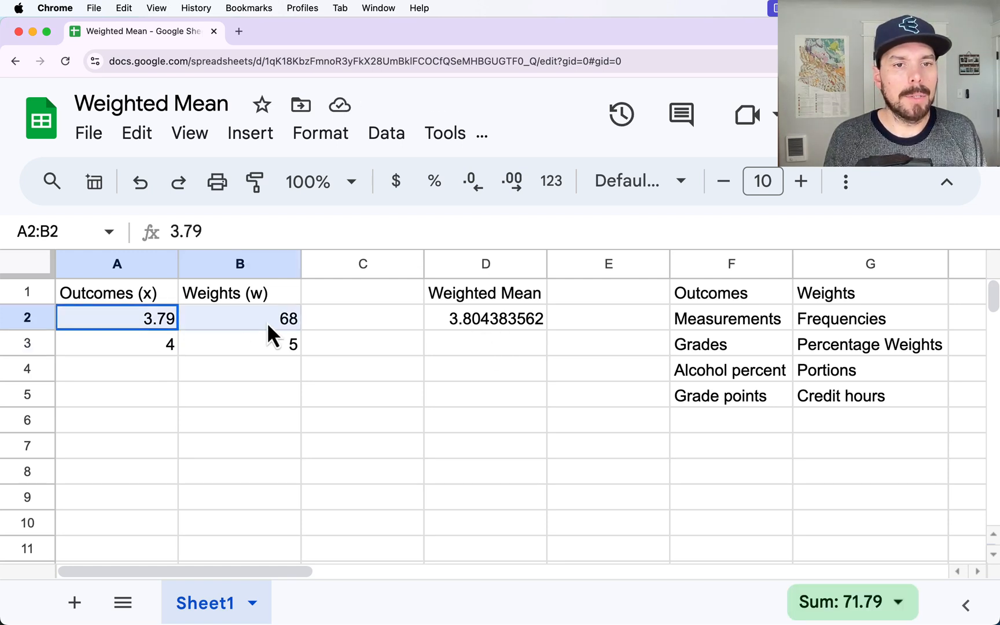
{"action": "left_click", "coordinate": [274, 321]}
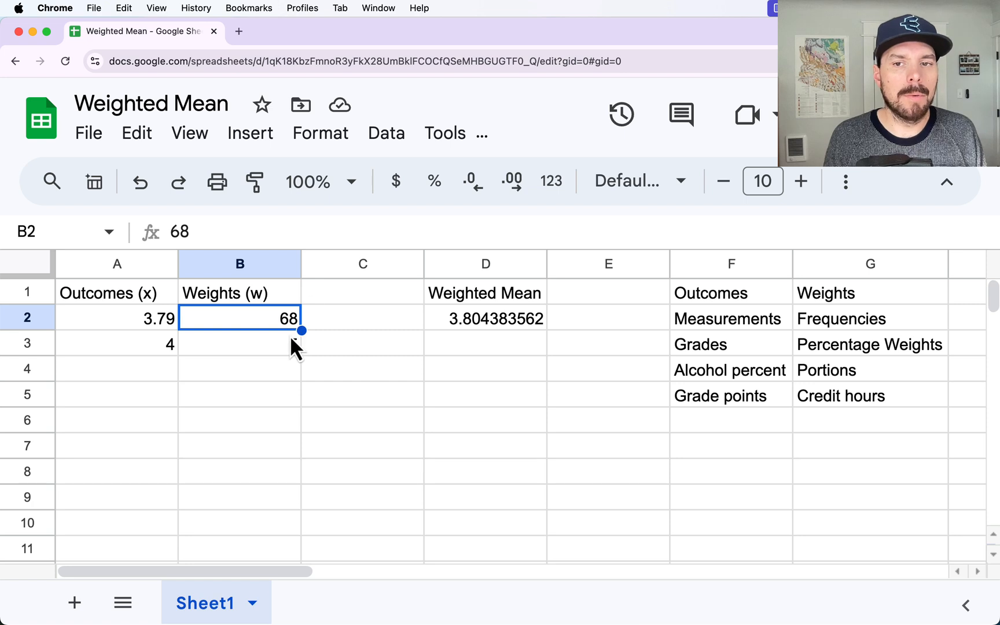